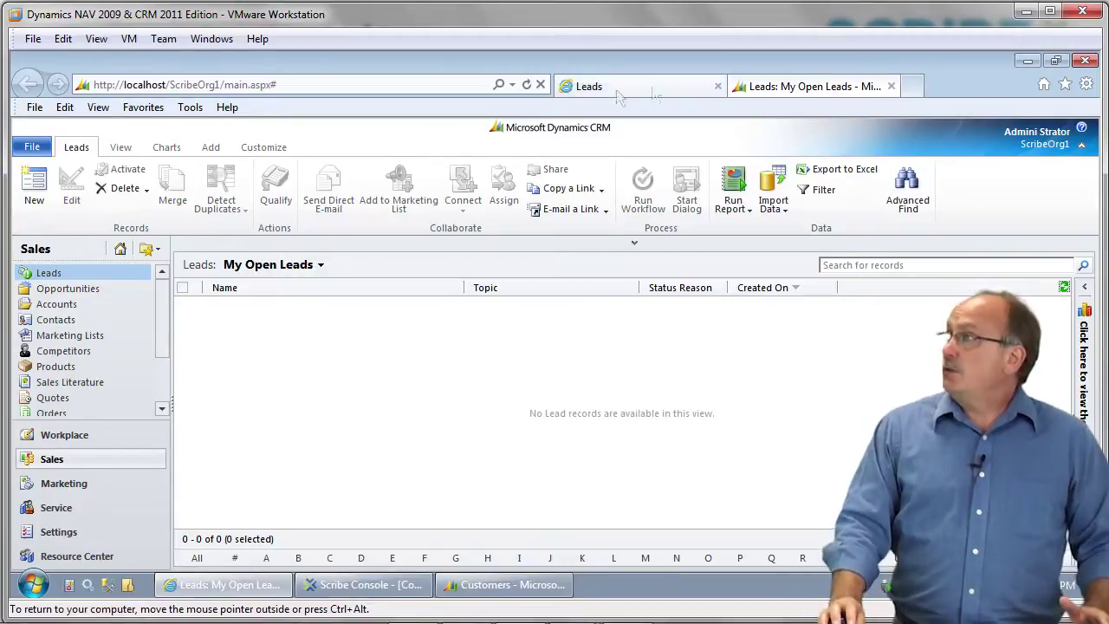
Examine the personal information, company information and areas of interest filled into the web leads request form
{"action": "left_click", "coordinate": [589, 87]}
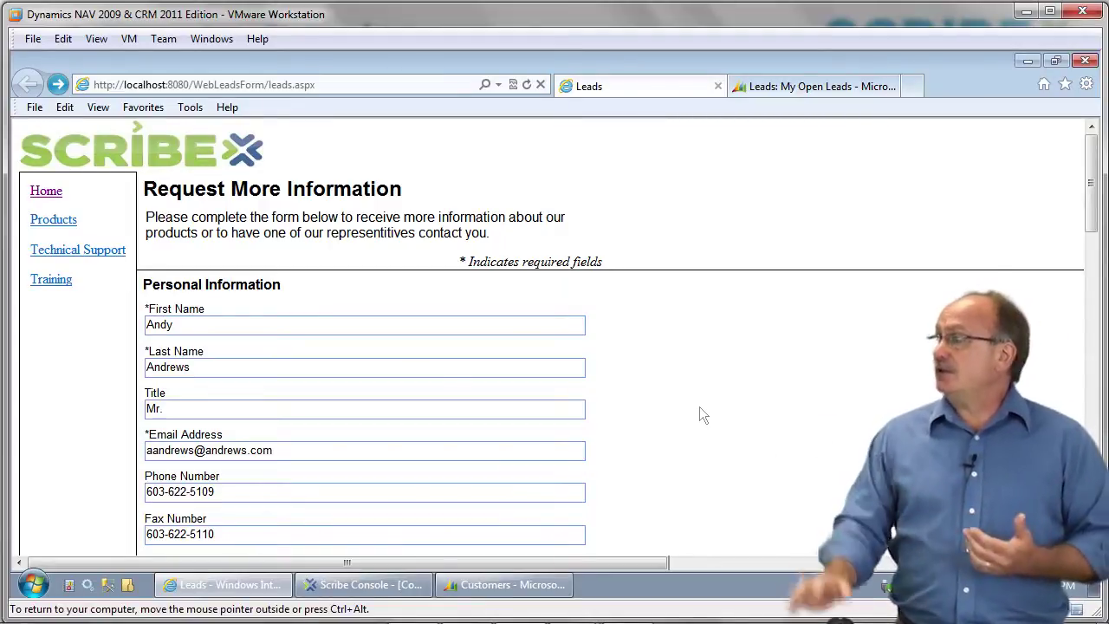
{"action": "left_click_drag", "start_coordinate": [201, 322], "coordinate": [130, 327]}
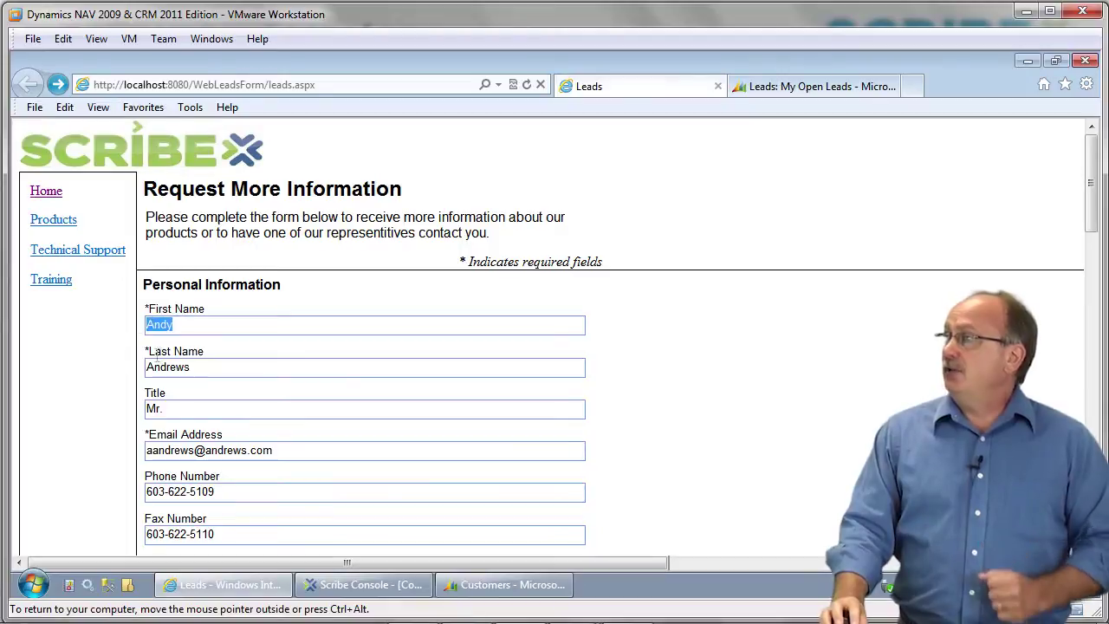
{"action": "left_click_drag", "start_coordinate": [239, 367], "coordinate": [140, 373]}
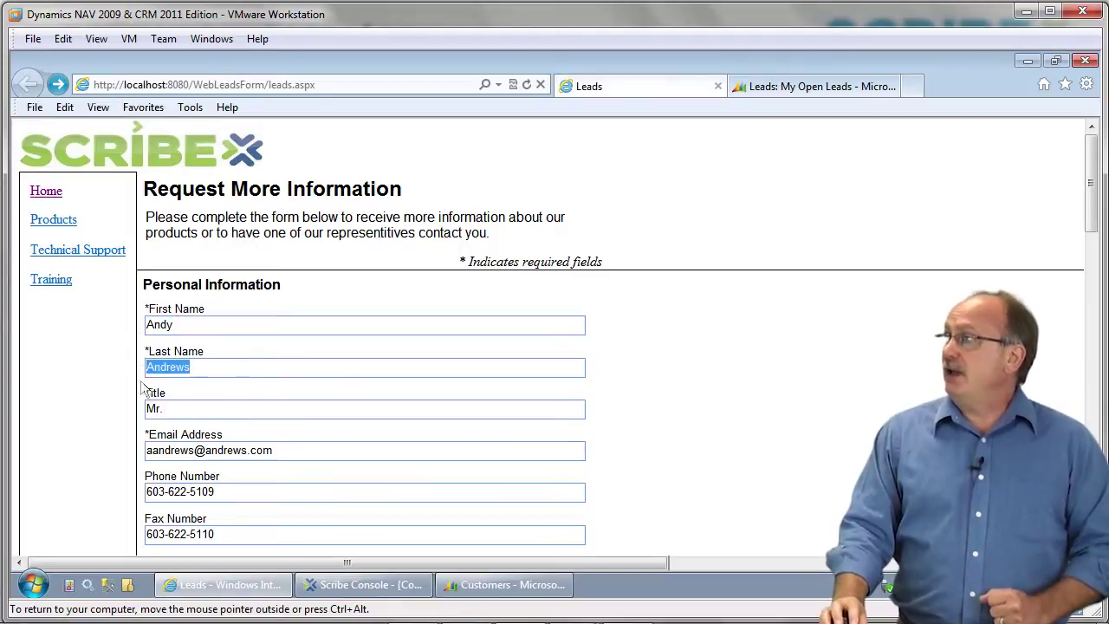
{"action": "left_click_drag", "start_coordinate": [292, 451], "coordinate": [140, 459]}
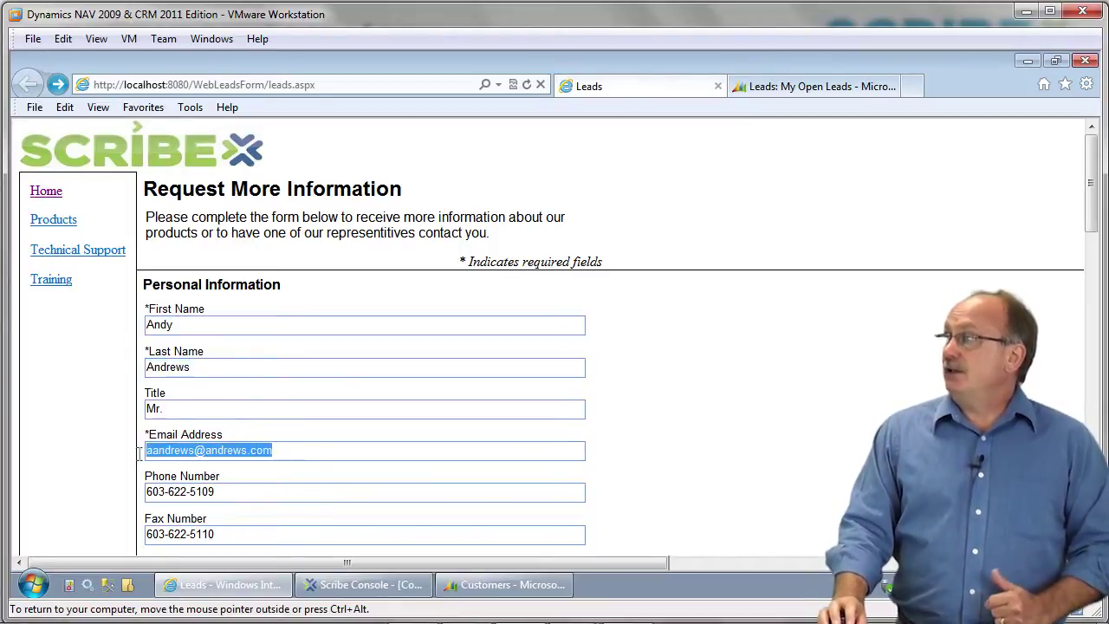
{"action": "left_click_drag", "start_coordinate": [290, 494], "coordinate": [139, 496]}
{"action": "scroll", "coordinate": [383, 428], "scroll_direction": "down", "scroll_amount": 3}
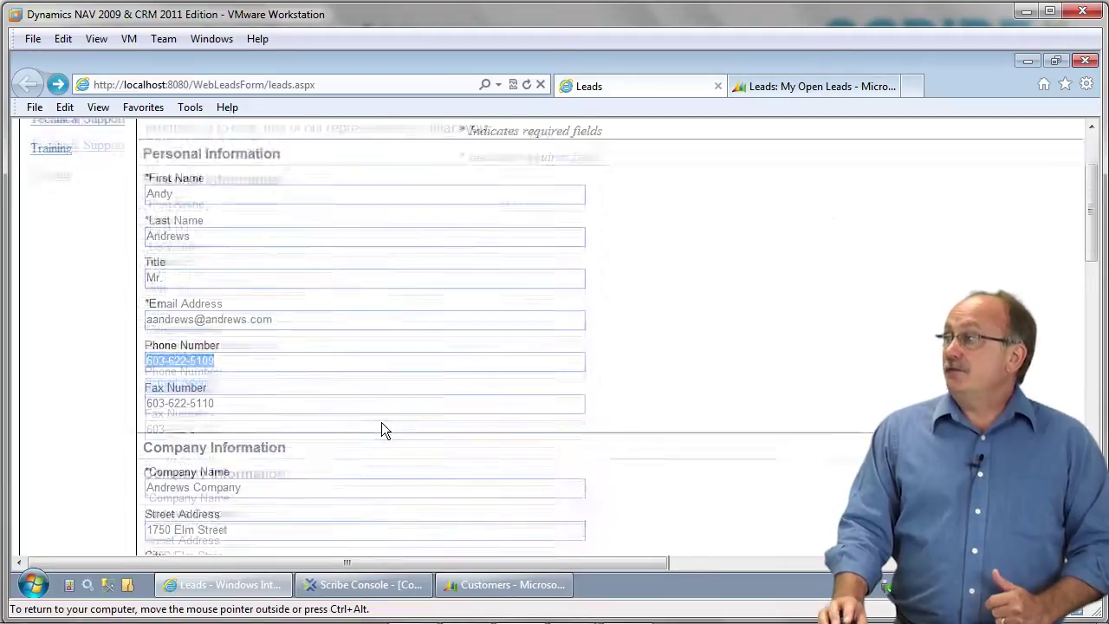
{"action": "scroll", "coordinate": [384, 422], "scroll_direction": "down", "scroll_amount": 3}
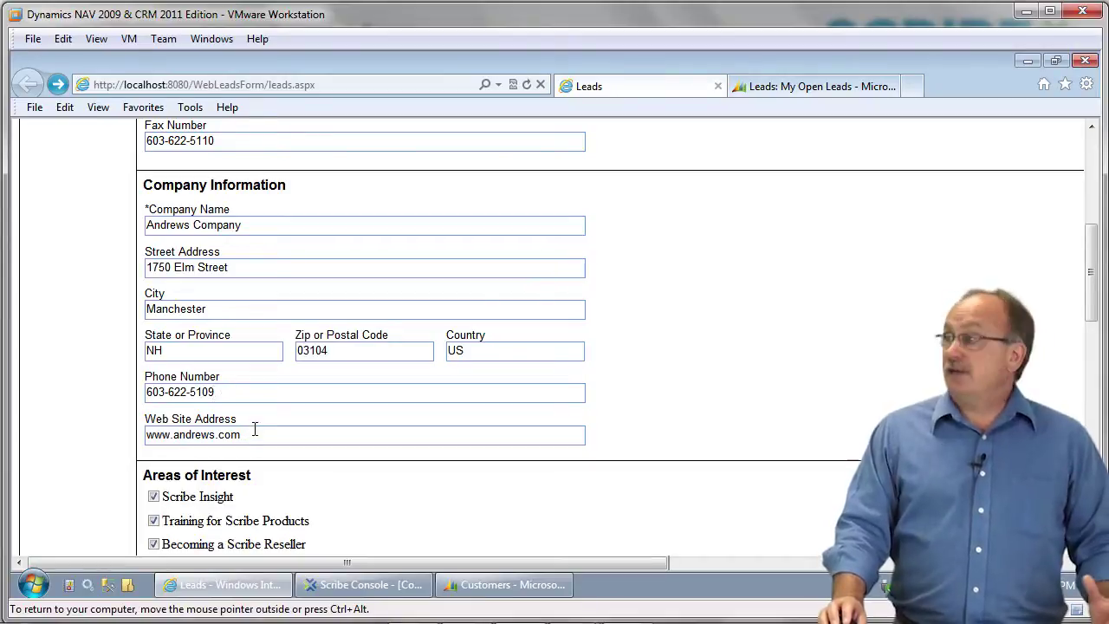
{"action": "scroll", "coordinate": [267, 433], "scroll_direction": "down", "scroll_amount": 3}
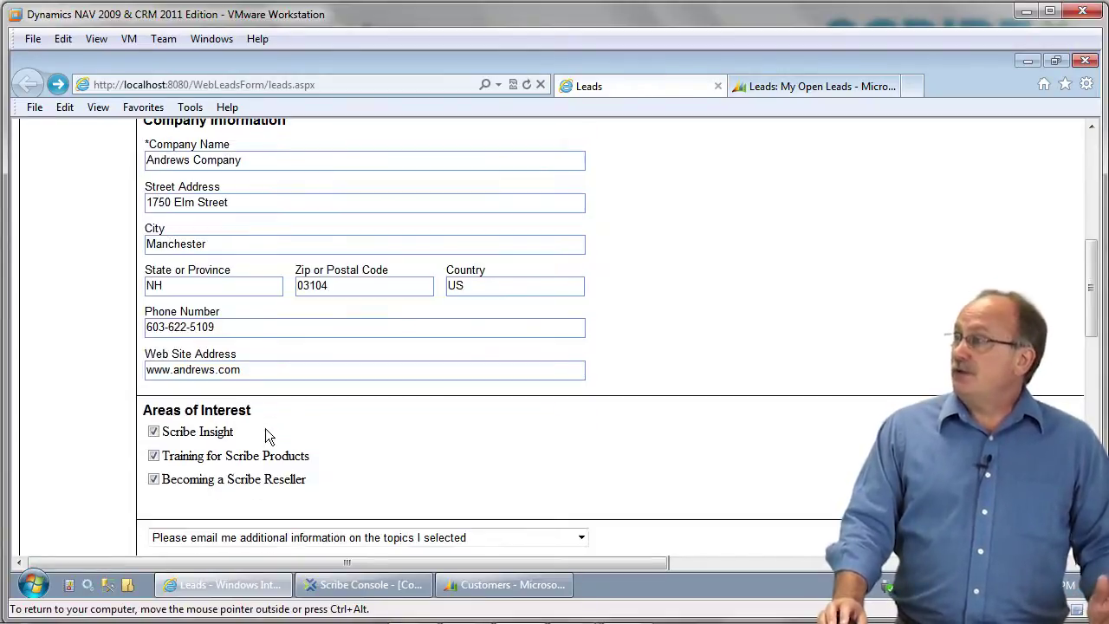
{"action": "scroll", "coordinate": [285, 424], "scroll_direction": "down", "scroll_amount": 1}
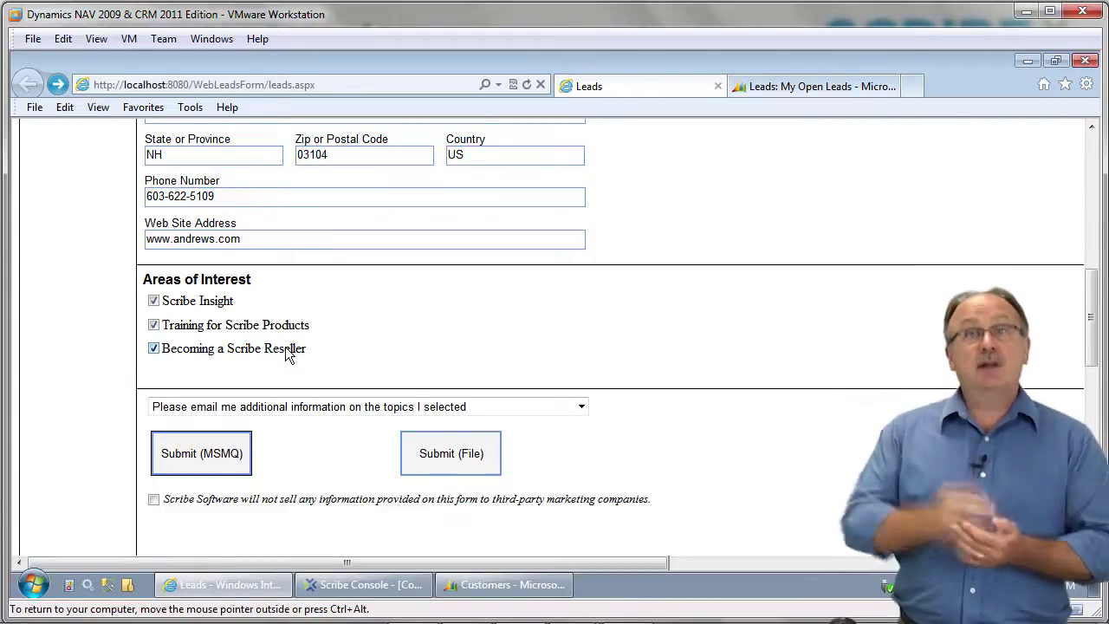
Submit the web request form through MSMQ and refresh the My Open Leads list in Dynamics CRM
{"action": "left_click", "coordinate": [191, 460]}
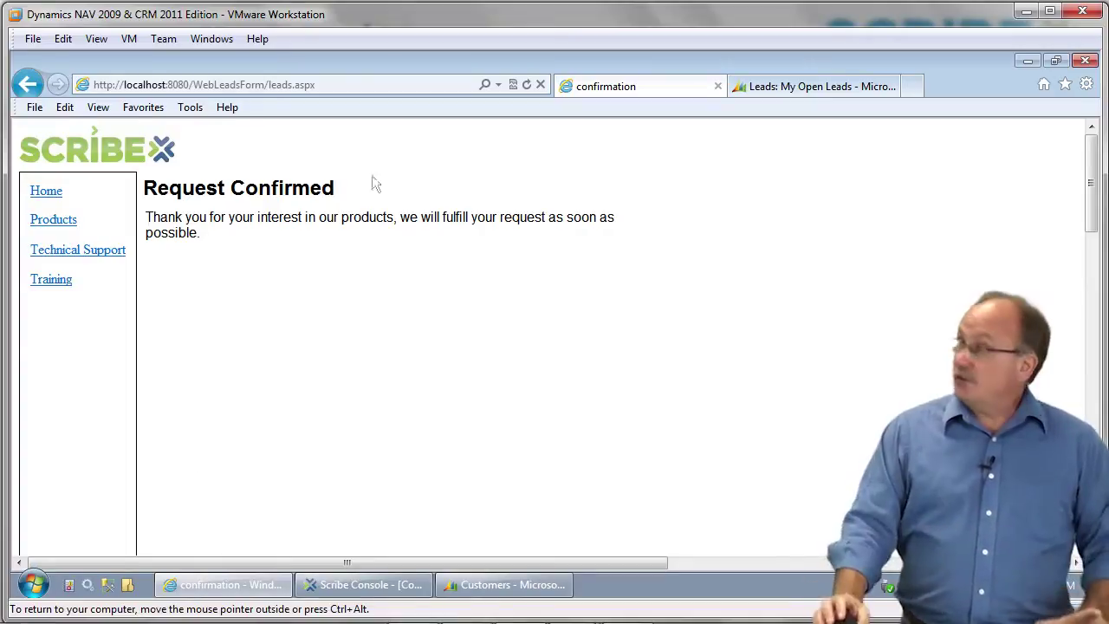
{"action": "left_click", "coordinate": [806, 87]}
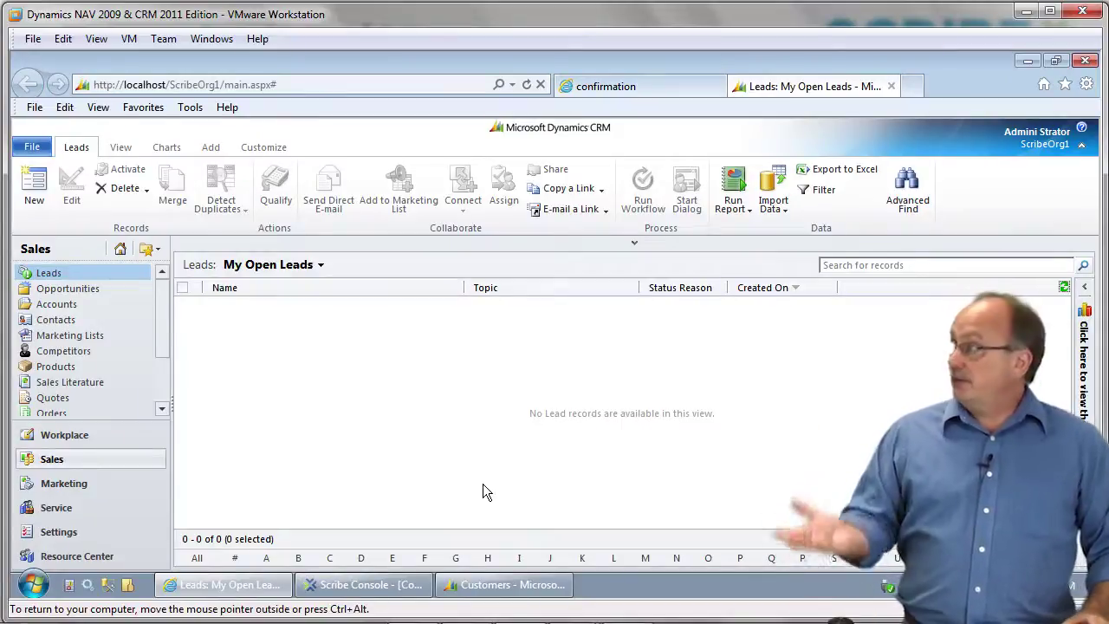
{"action": "left_click", "coordinate": [1063, 287]}
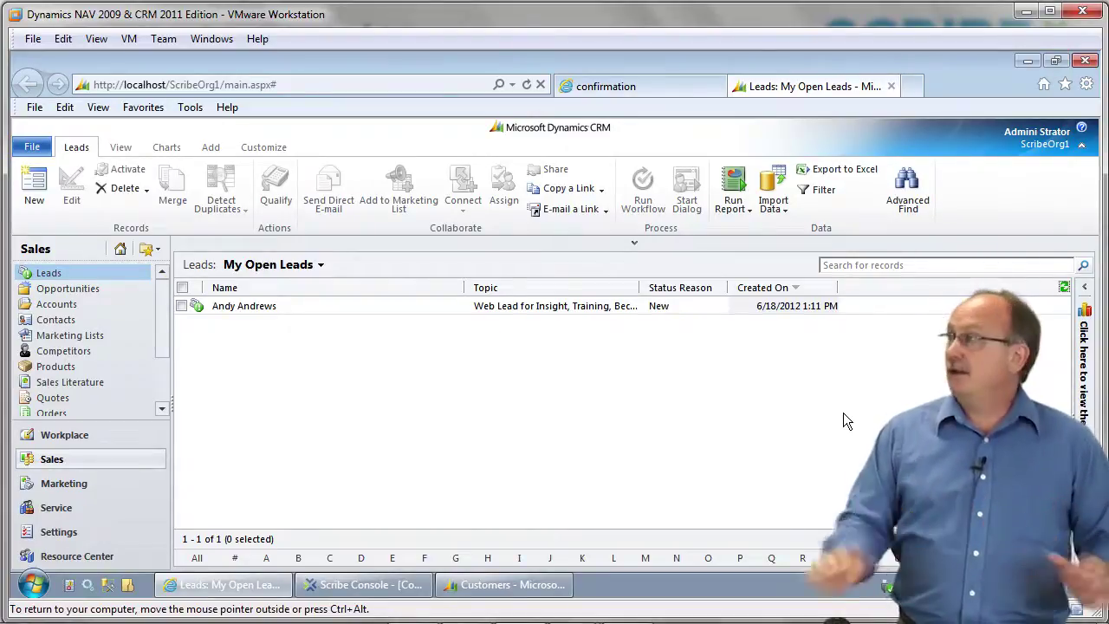
Open the new web lead and examine its topic, contact details, address, description and open activities
{"action": "left_click", "coordinate": [245, 306]}
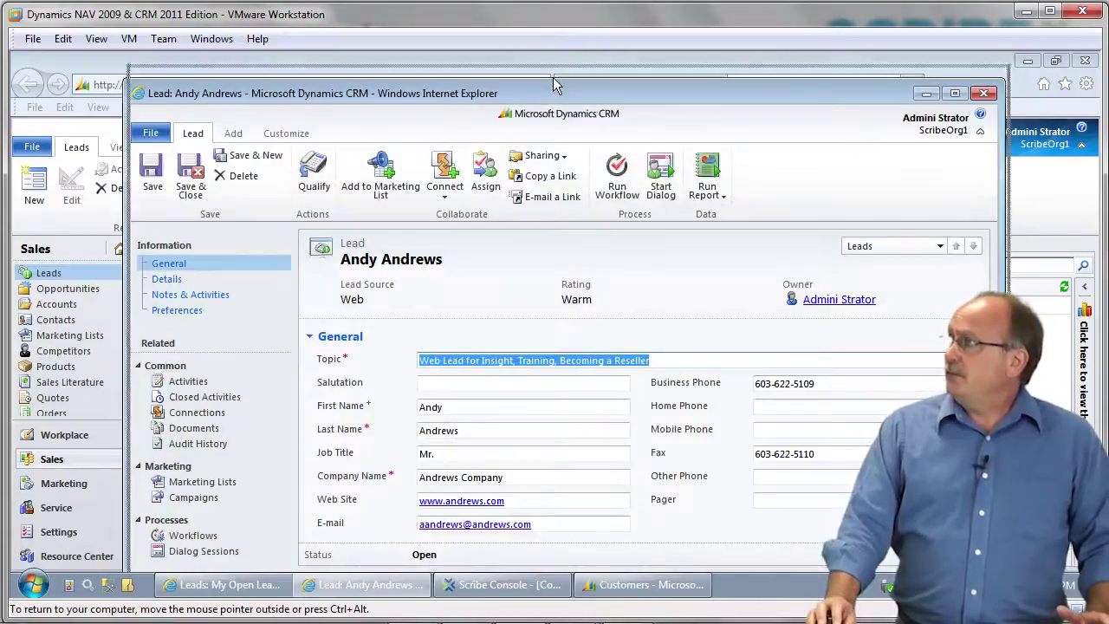
{"action": "left_click_drag", "start_coordinate": [547, 97], "coordinate": [552, 74]}
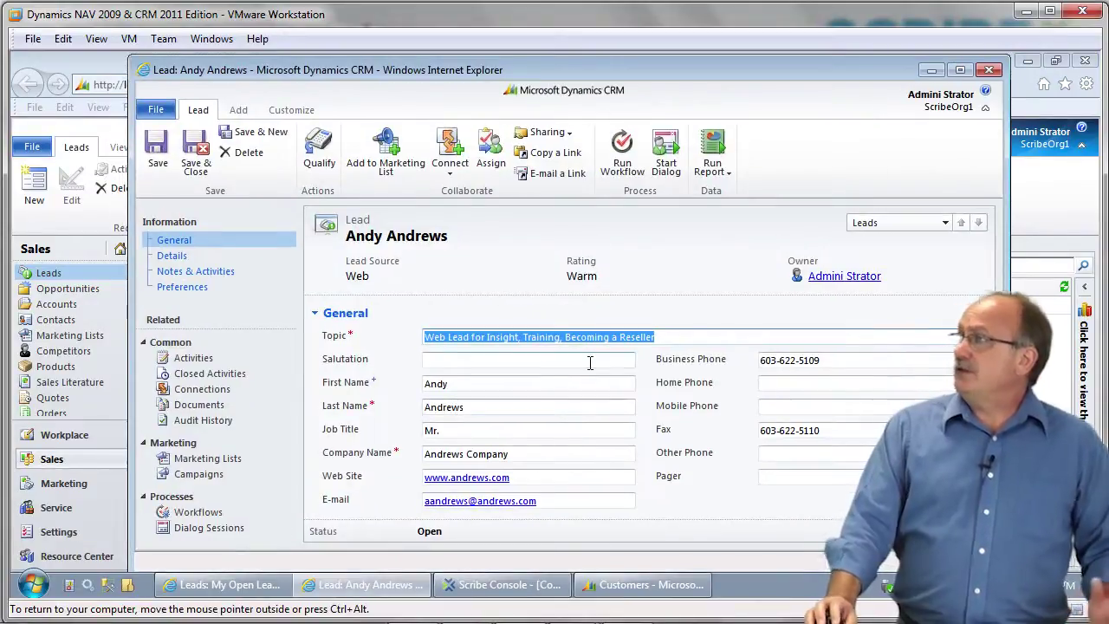
{"action": "left_click", "coordinate": [683, 341]}
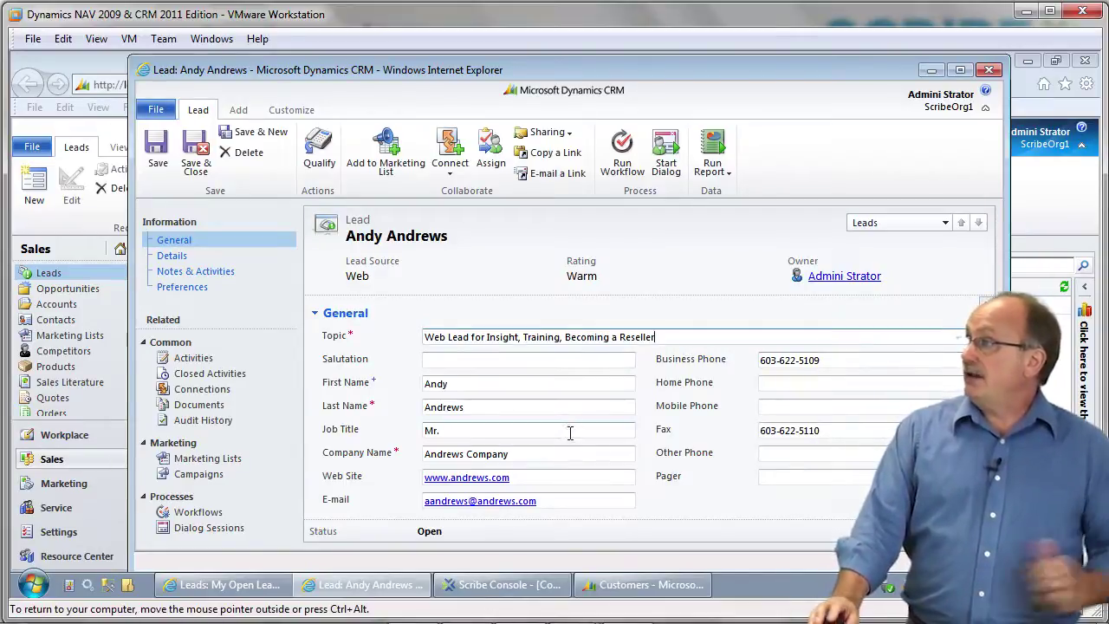
{"action": "scroll", "coordinate": [570, 433], "scroll_direction": "down", "scroll_amount": 2}
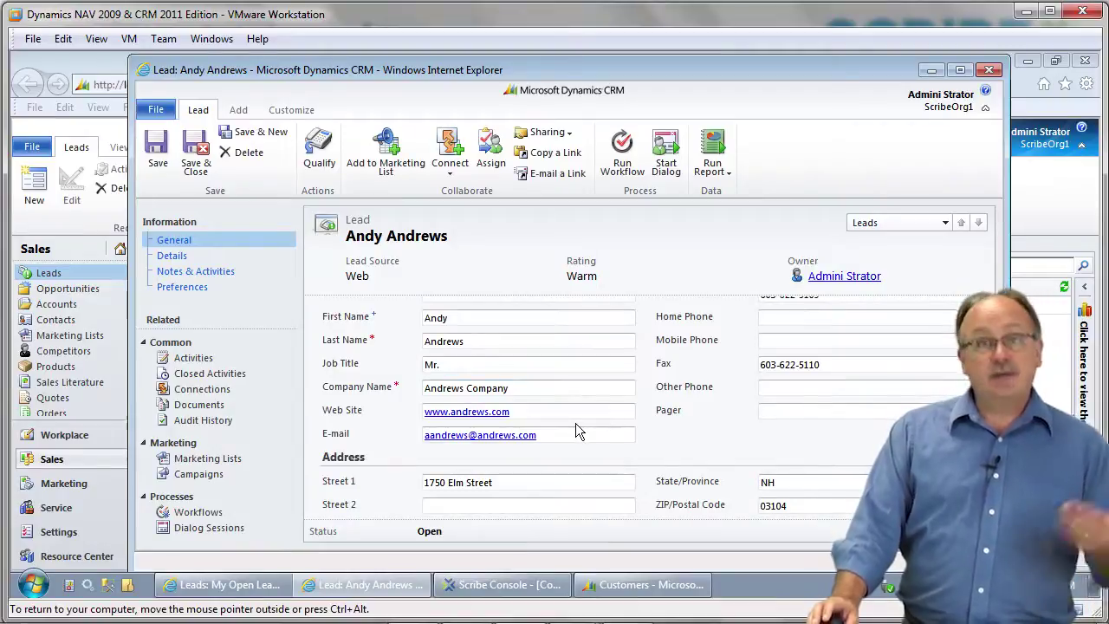
{"action": "scroll", "coordinate": [575, 423], "scroll_direction": "down", "scroll_amount": 5}
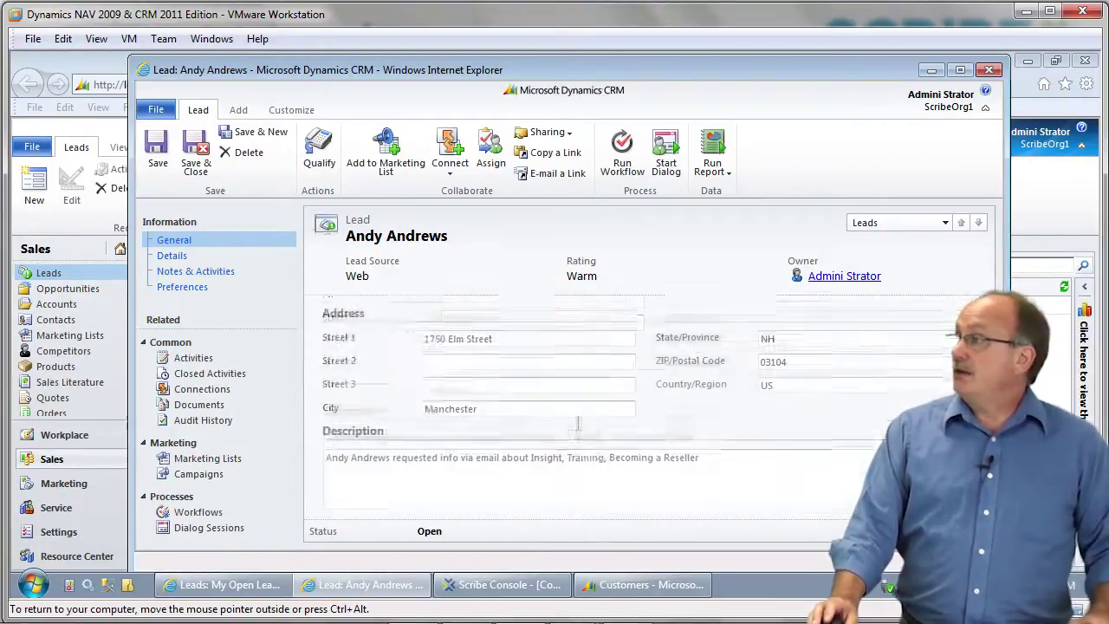
{"action": "scroll", "coordinate": [577, 423], "scroll_direction": "down", "scroll_amount": 1}
{"action": "left_click_drag", "start_coordinate": [740, 403], "coordinate": [320, 420]}
{"action": "left_click", "coordinate": [753, 424]}
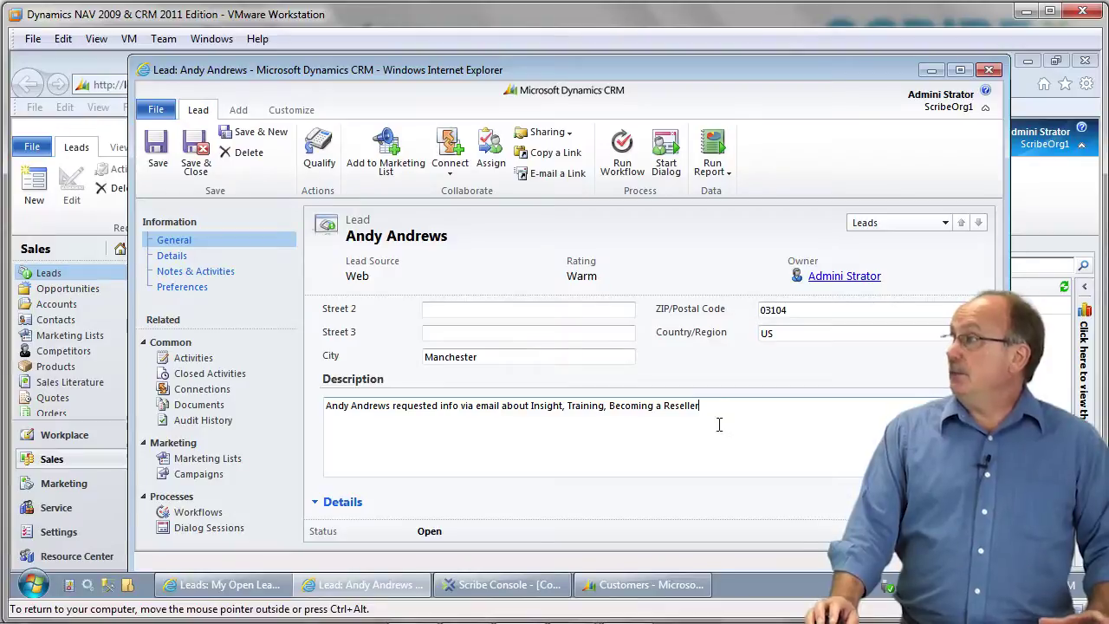
{"action": "scroll", "coordinate": [717, 424], "scroll_direction": "up", "scroll_amount": 1}
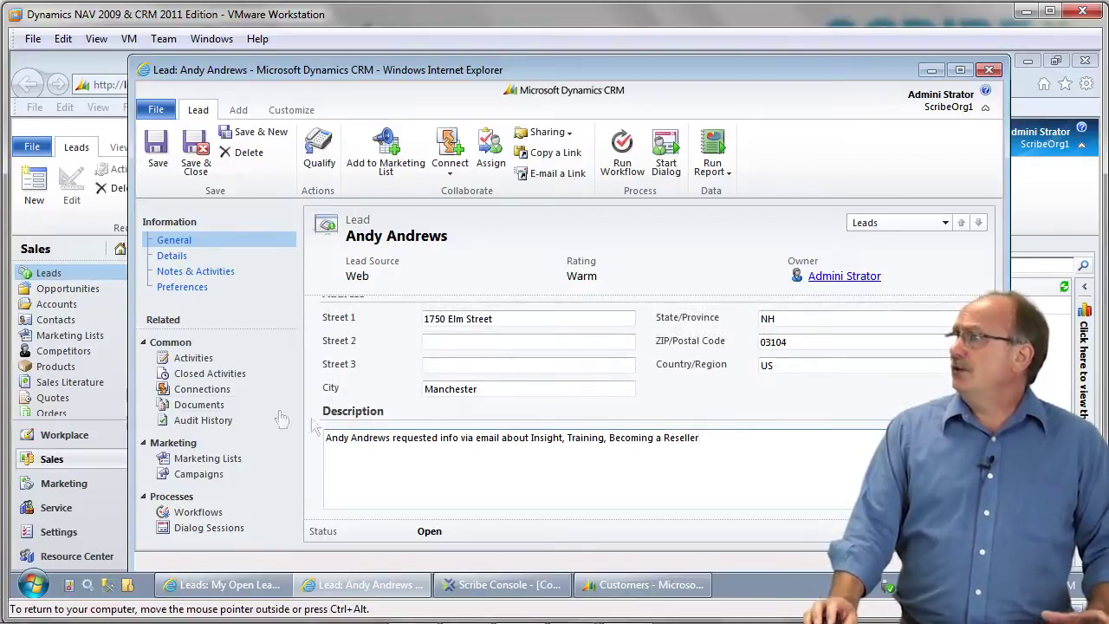
{"action": "left_click", "coordinate": [201, 362]}
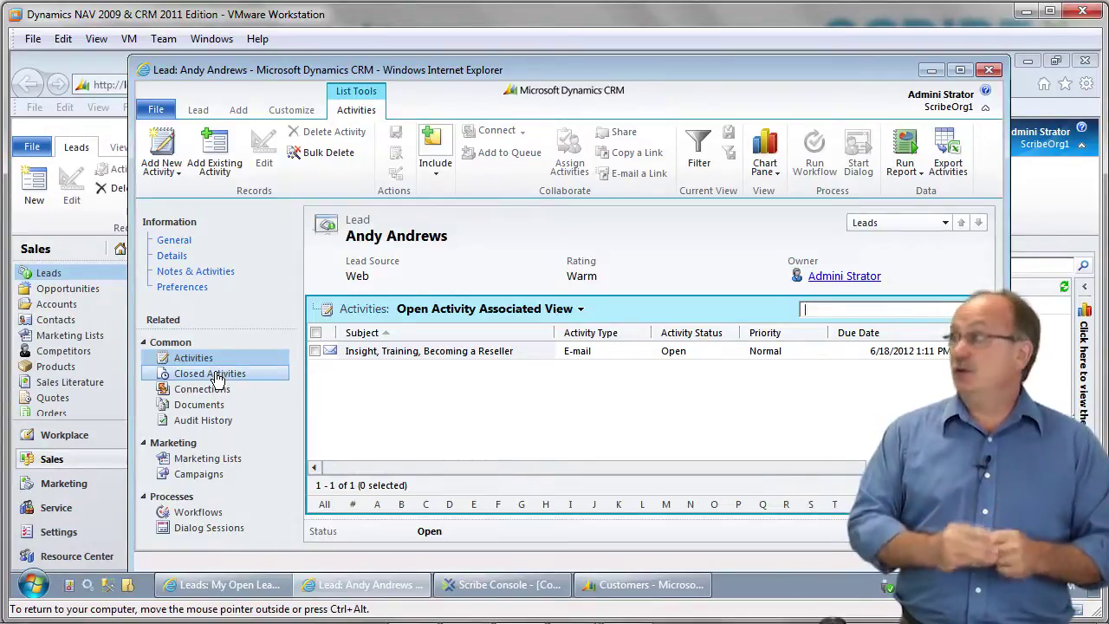
Qualify the lead by converting it into an Account record, and refresh the My Open Leads list
{"action": "left_click", "coordinate": [187, 240]}
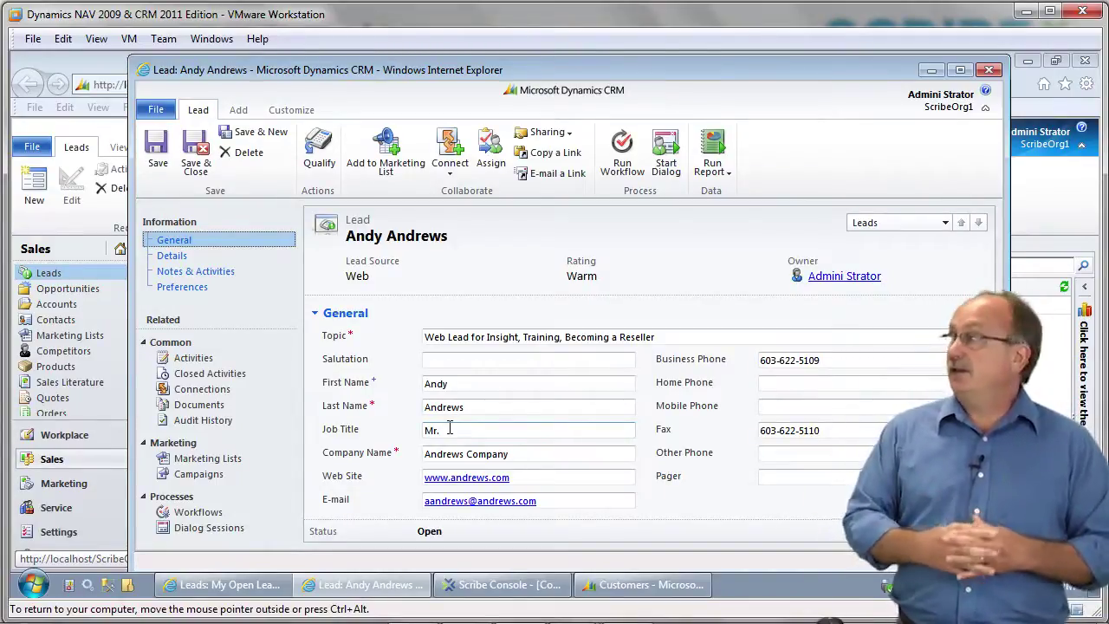
{"action": "left_click", "coordinate": [318, 162]}
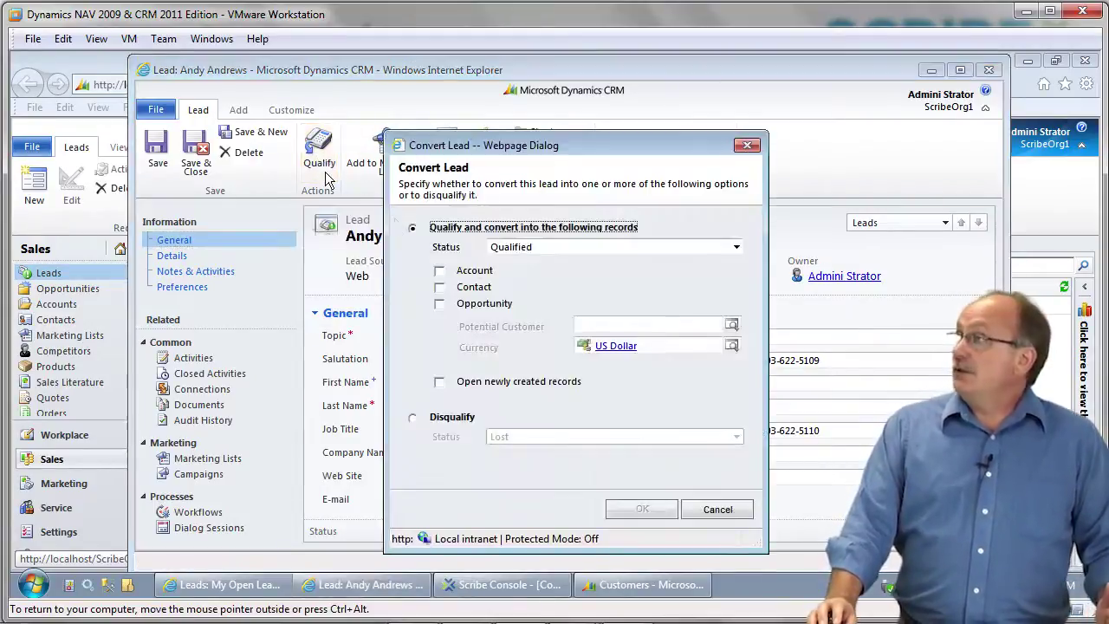
{"action": "left_click", "coordinate": [439, 272]}
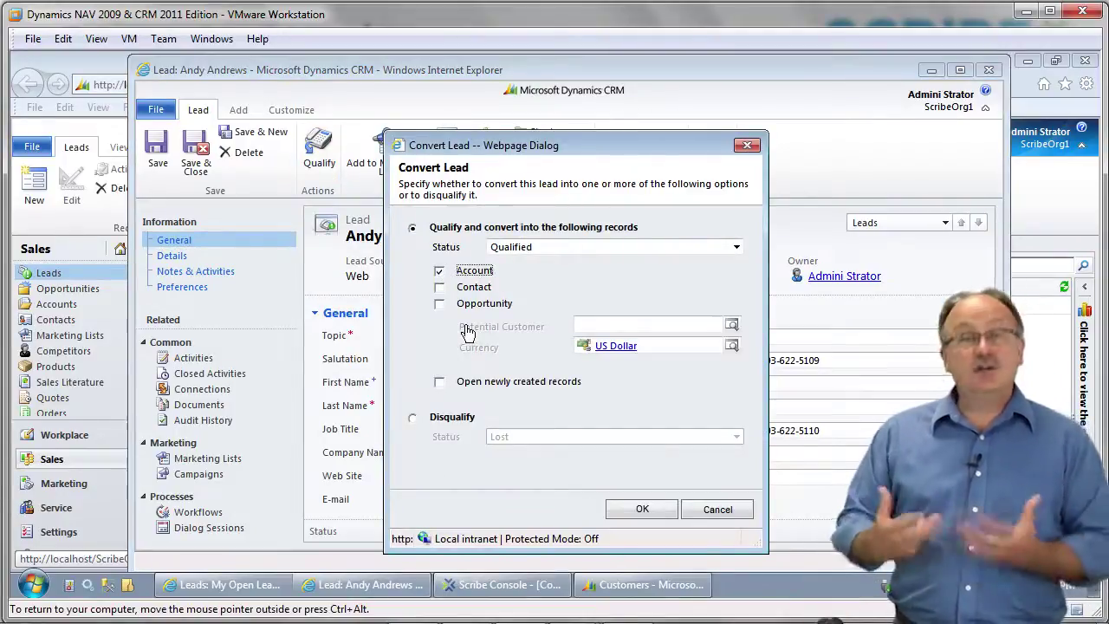
{"action": "left_click", "coordinate": [636, 511]}
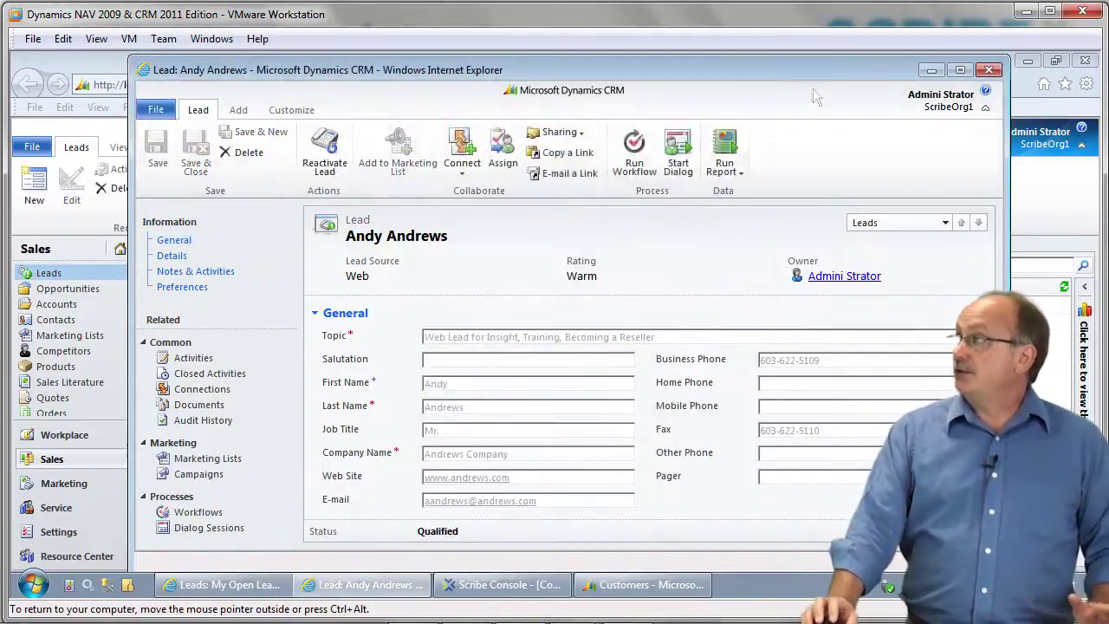
{"action": "left_click", "coordinate": [988, 70]}
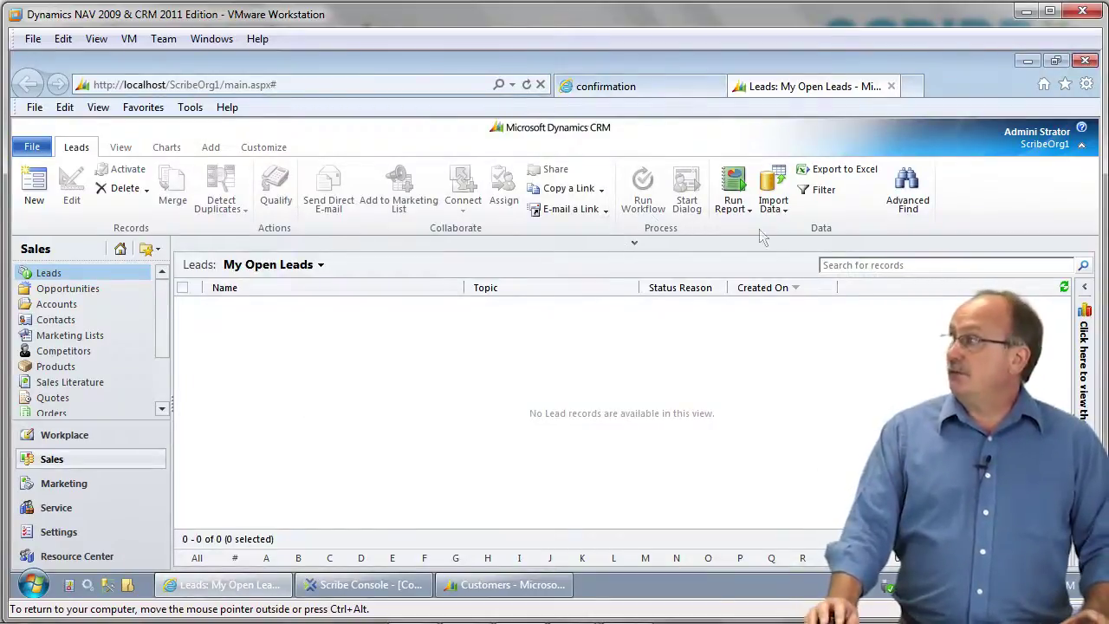
{"action": "left_click", "coordinate": [1063, 291]}
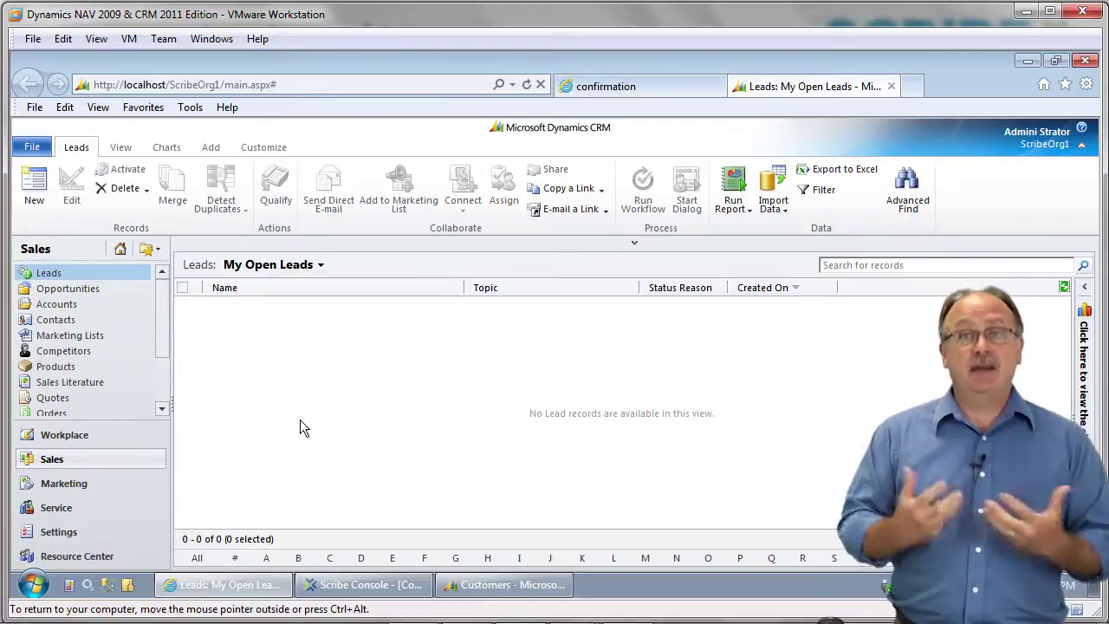
Open the Andrews Company account from Active Accounts and examine its general, address and description details
{"action": "left_click", "coordinate": [69, 308]}
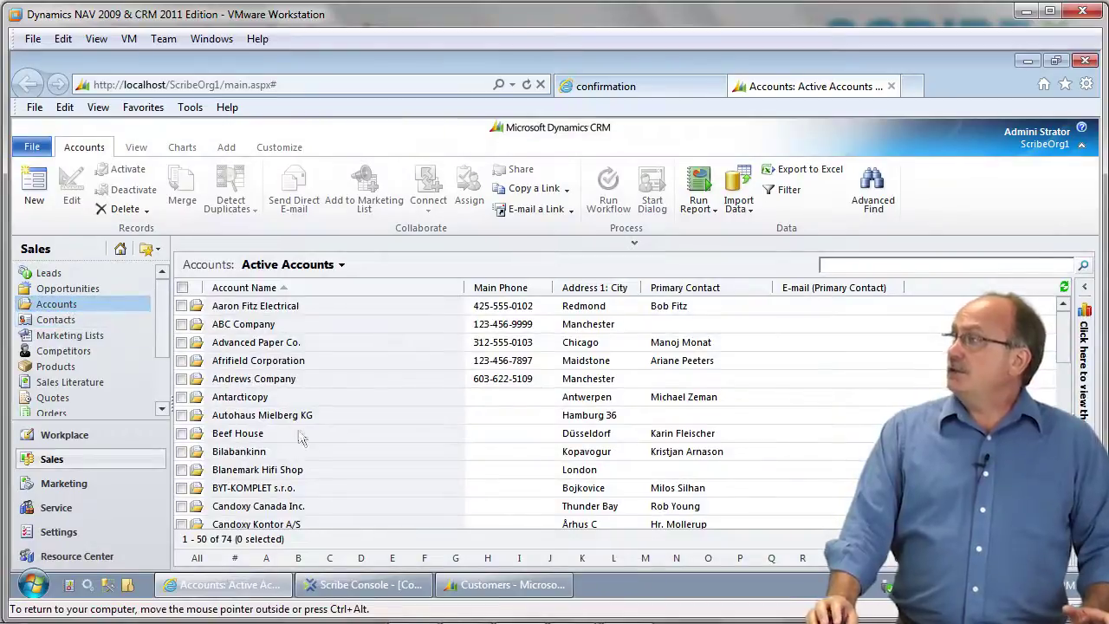
{"action": "left_click", "coordinate": [244, 385]}
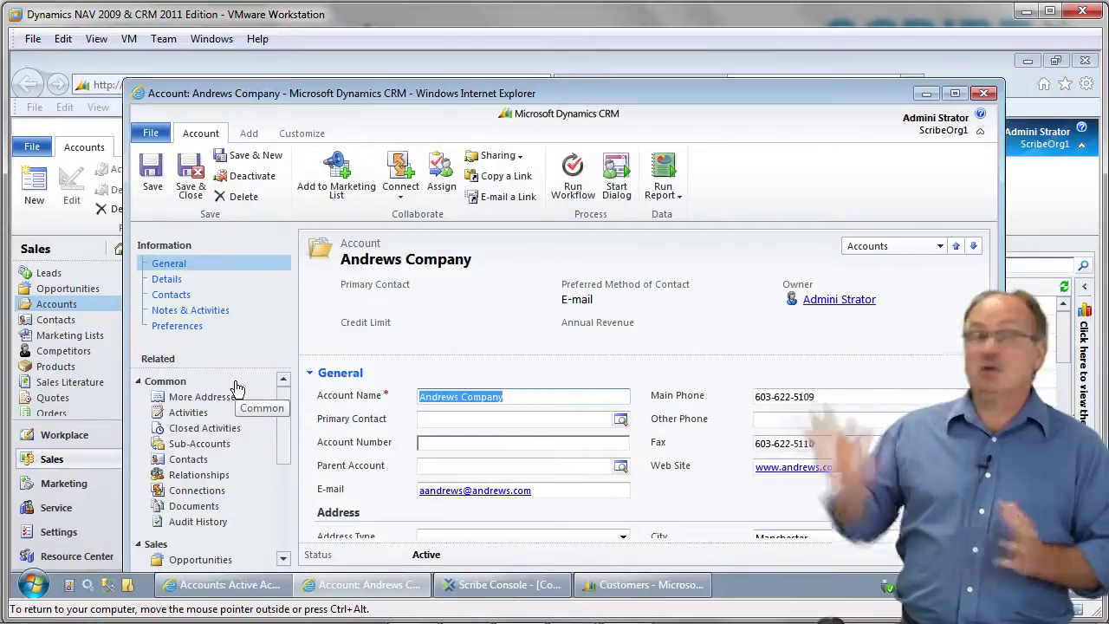
{"action": "scroll", "coordinate": [732, 389], "scroll_direction": "down", "scroll_amount": 5}
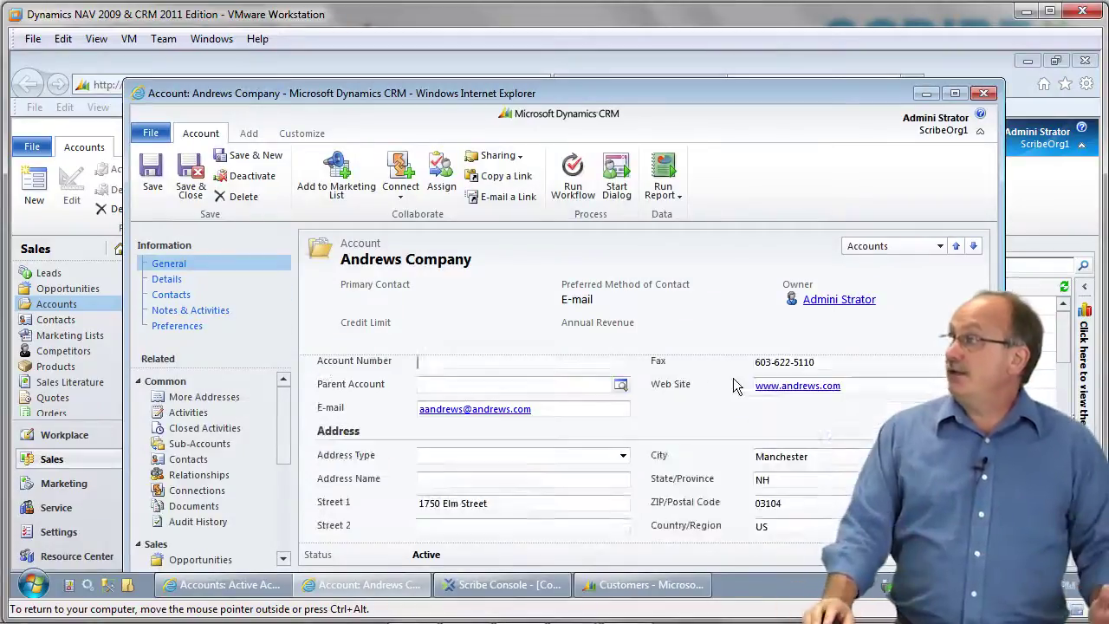
{"action": "scroll", "coordinate": [732, 390], "scroll_direction": "up", "scroll_amount": 5}
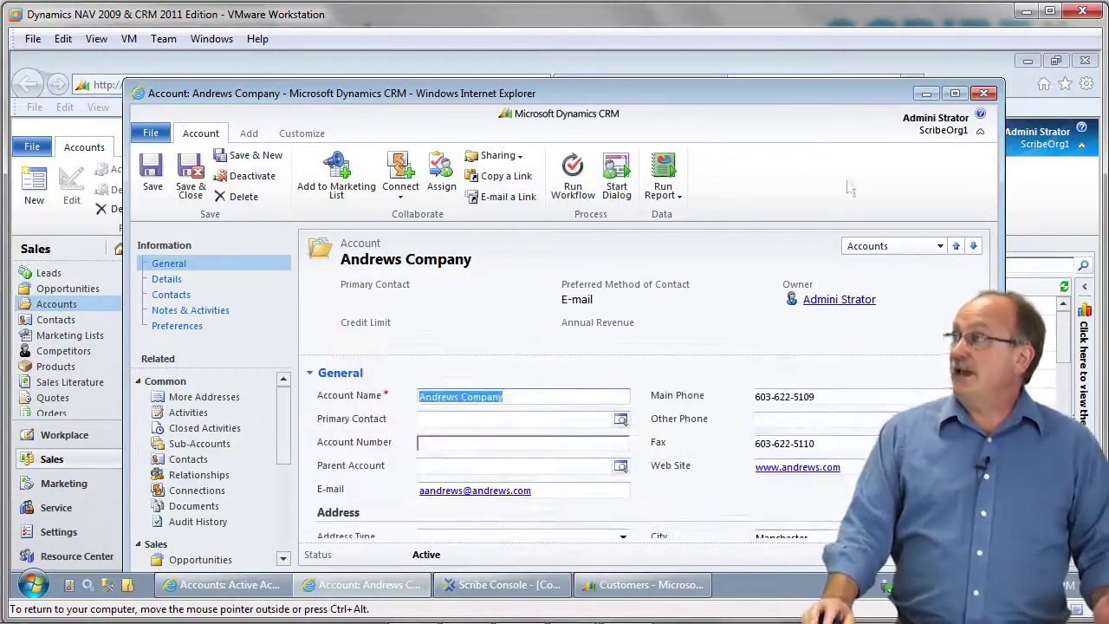
{"action": "left_click_drag", "start_coordinate": [729, 96], "coordinate": [735, 74]}
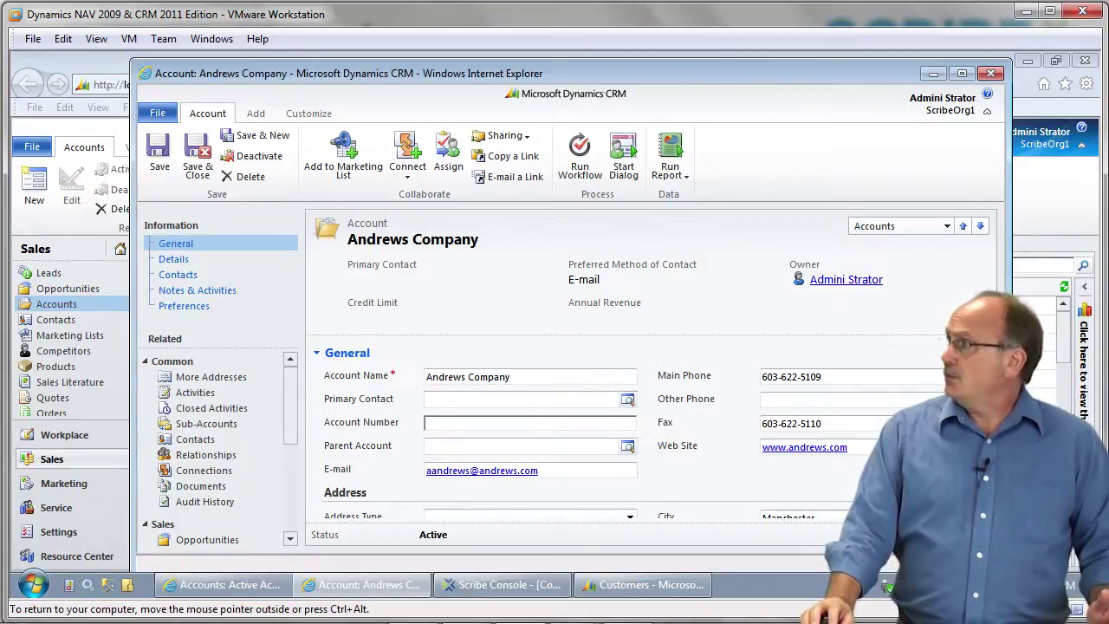
{"action": "scroll", "coordinate": [607, 425], "scroll_direction": "down", "scroll_amount": 5}
{"action": "scroll", "coordinate": [606, 424], "scroll_direction": "down", "scroll_amount": 5}
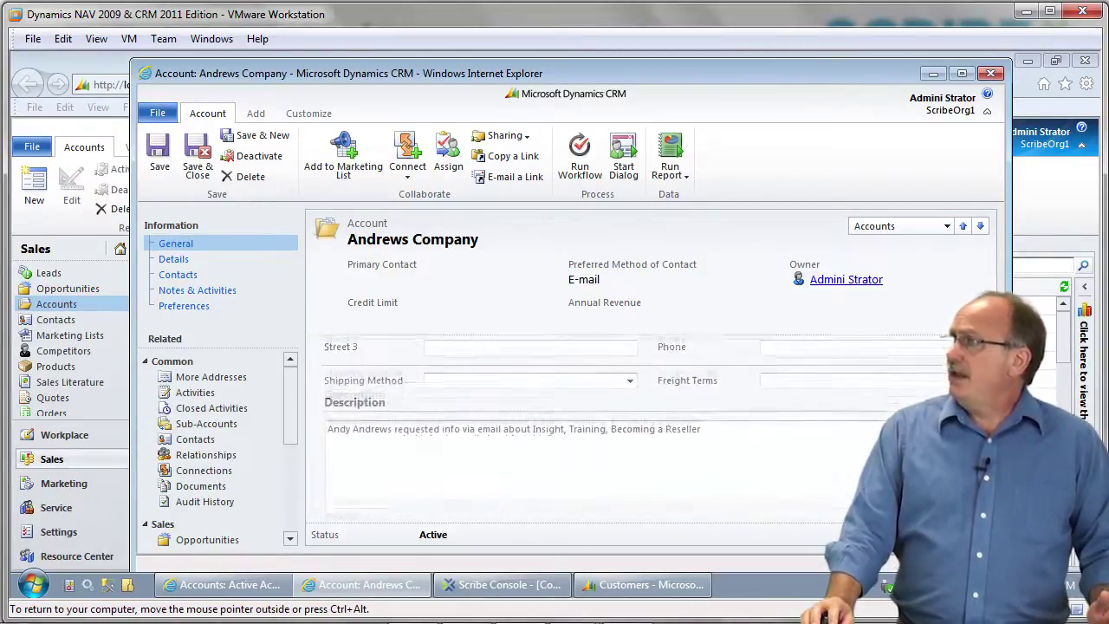
Set the Andrews Company account's relationship type to Customer, then save and close the record
{"action": "scroll", "coordinate": [616, 428], "scroll_direction": "down", "scroll_amount": 1}
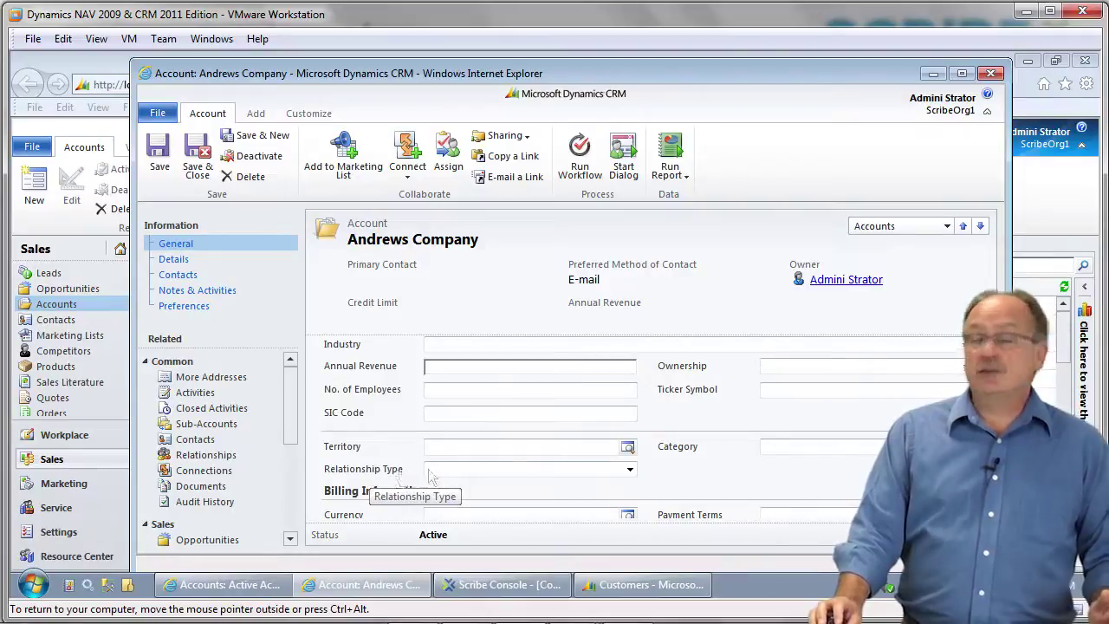
{"action": "left_click", "coordinate": [629, 471]}
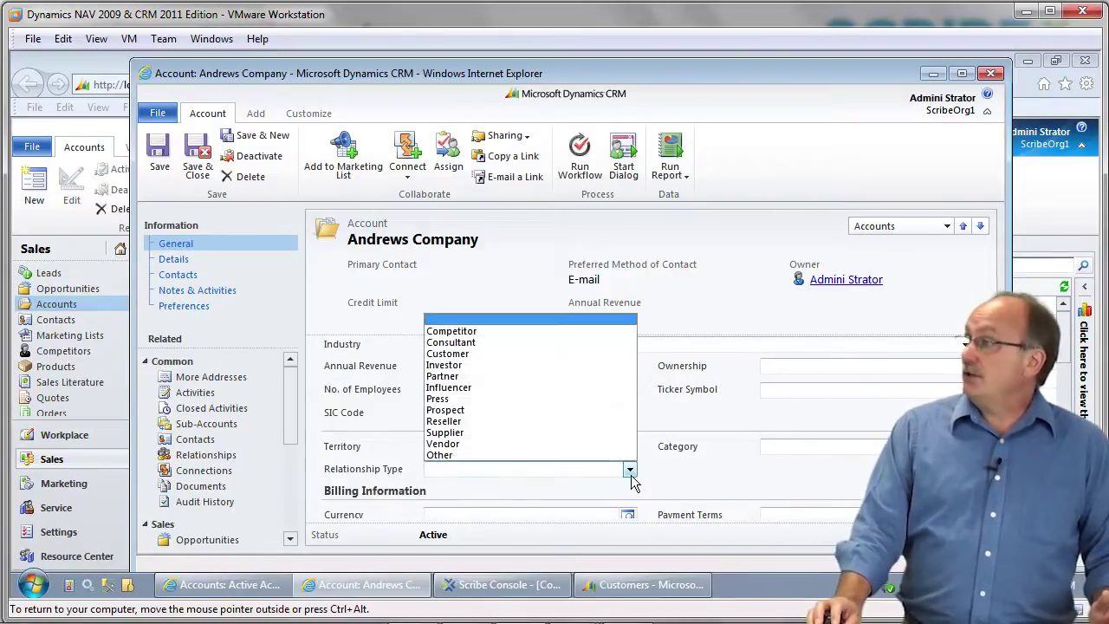
{"action": "left_click", "coordinate": [457, 359]}
{"action": "left_click", "coordinate": [201, 162]}
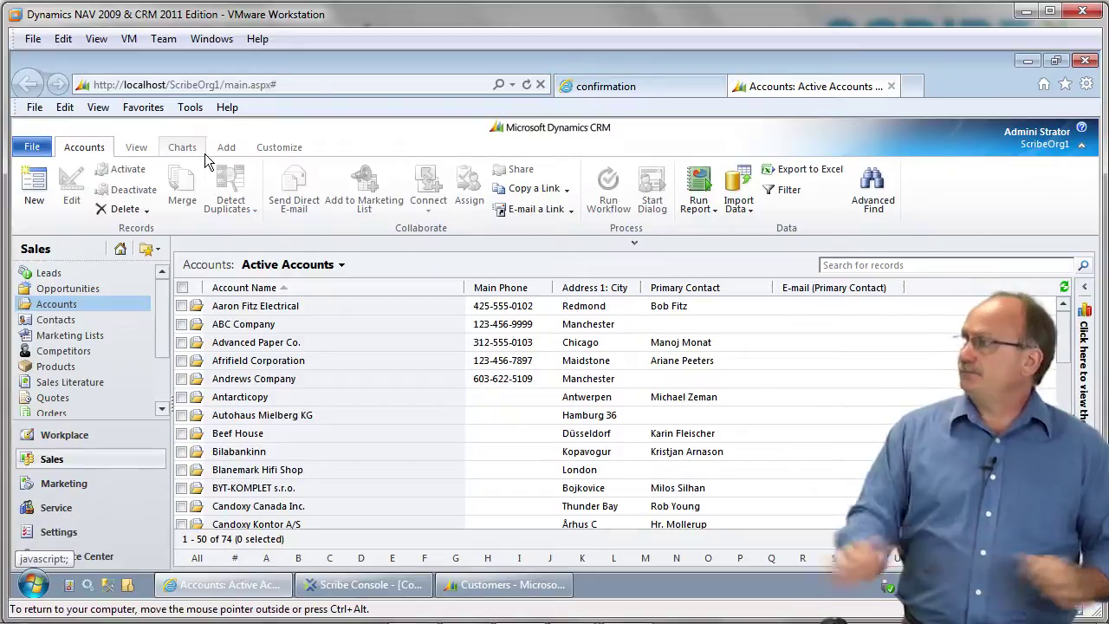
Switch to Dynamics NAV, refresh the Customers list, sort it by Search Name and look for Andrews Company
{"action": "left_click", "coordinate": [487, 586]}
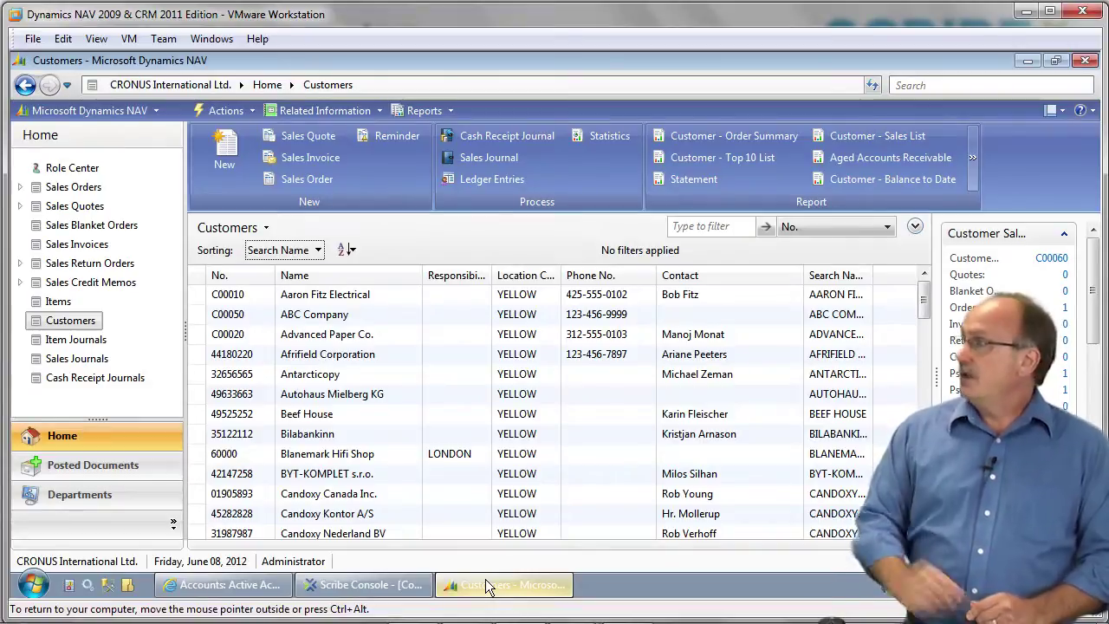
{"action": "left_click", "coordinate": [873, 85]}
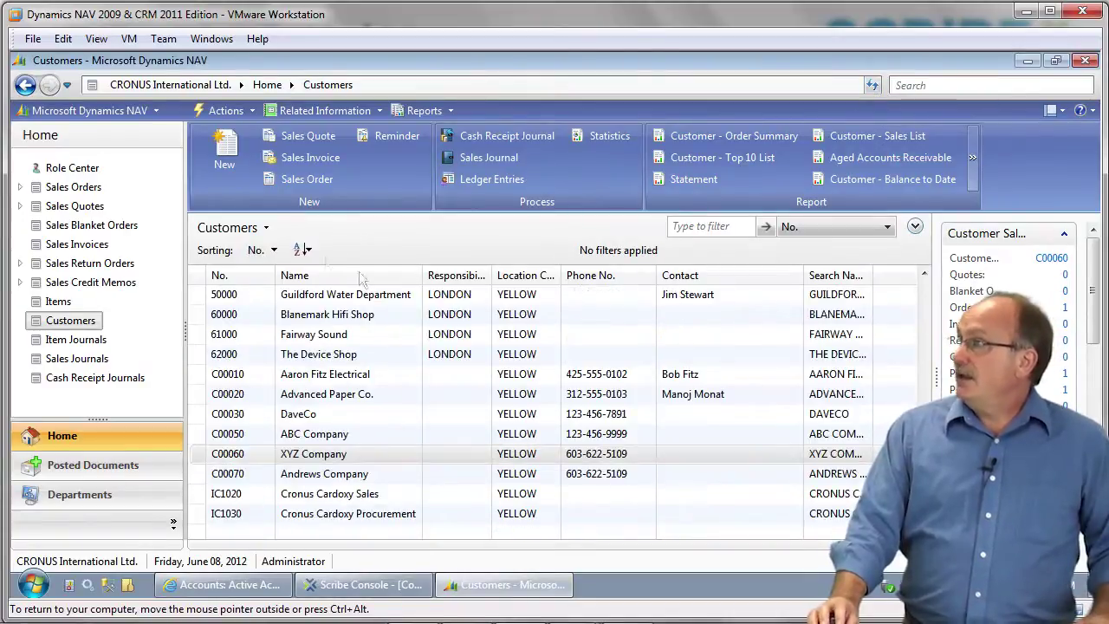
{"action": "left_click", "coordinate": [274, 250]}
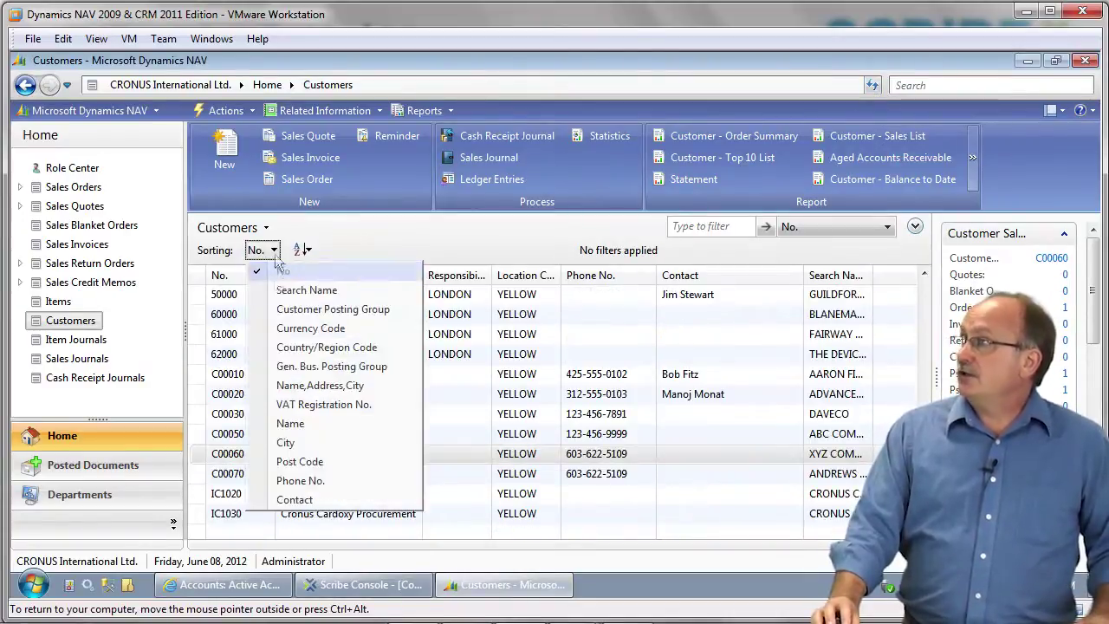
{"action": "left_click", "coordinate": [283, 290]}
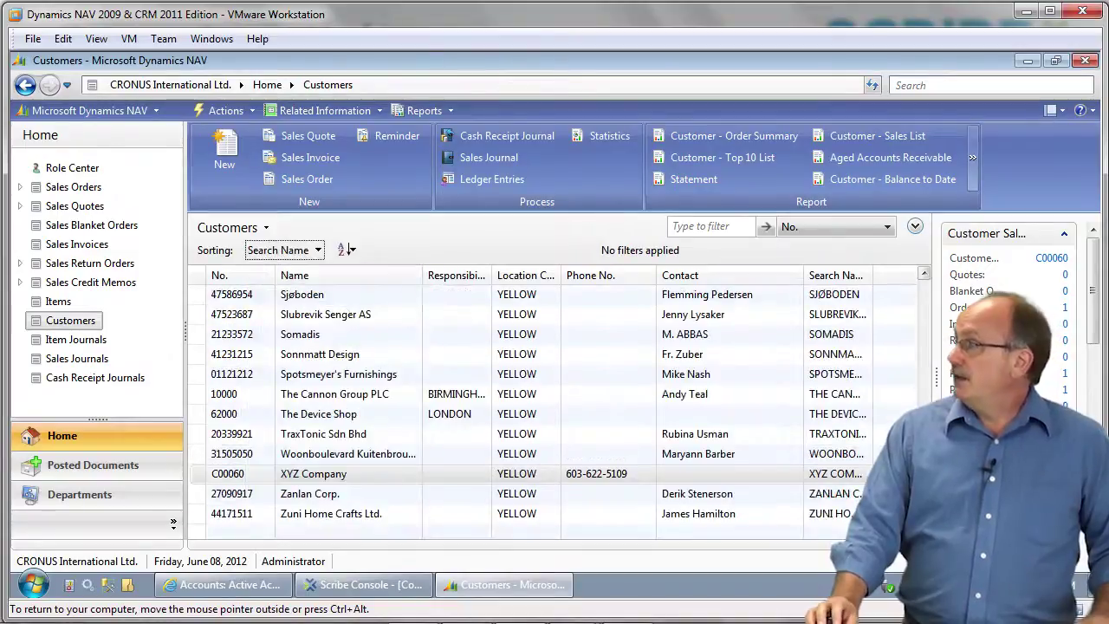
{"action": "scroll", "coordinate": [923, 291], "scroll_direction": "up", "scroll_amount": 15}
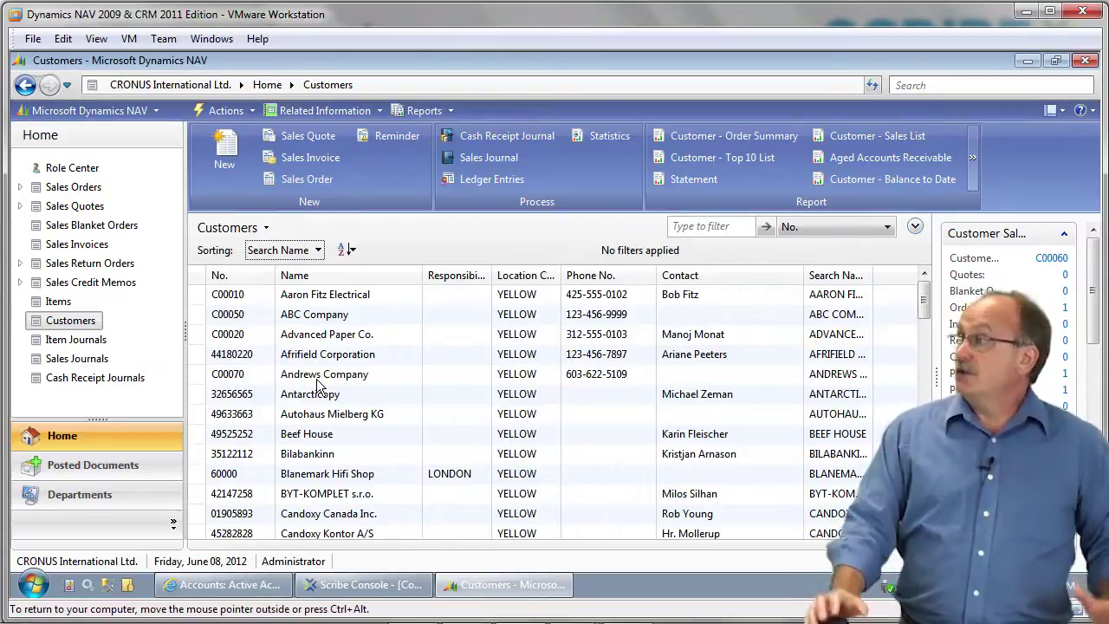
Switch back to Dynamics CRM, open the Andrews Company account and show its related orders
{"action": "left_click", "coordinate": [242, 589]}
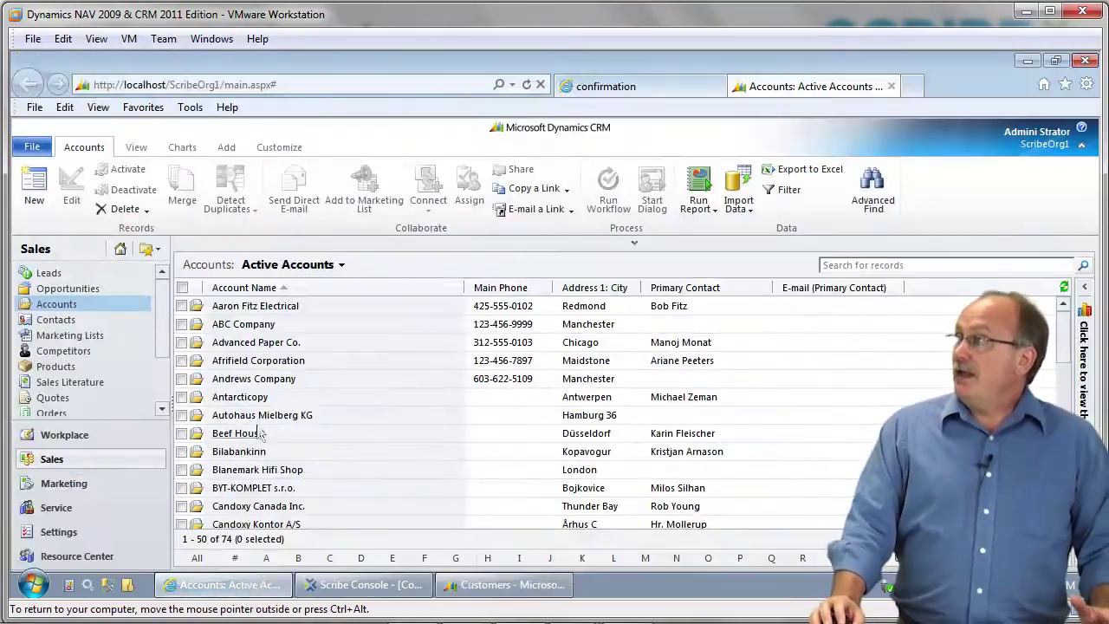
{"action": "left_click", "coordinate": [241, 378]}
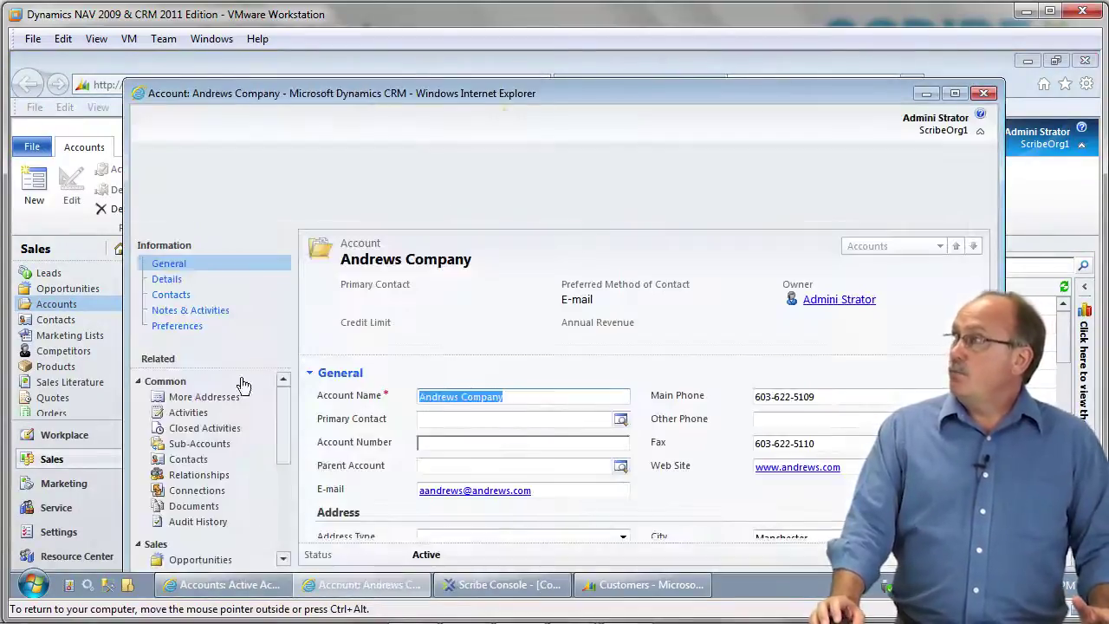
{"action": "left_click_drag", "start_coordinate": [447, 94], "coordinate": [457, 72]}
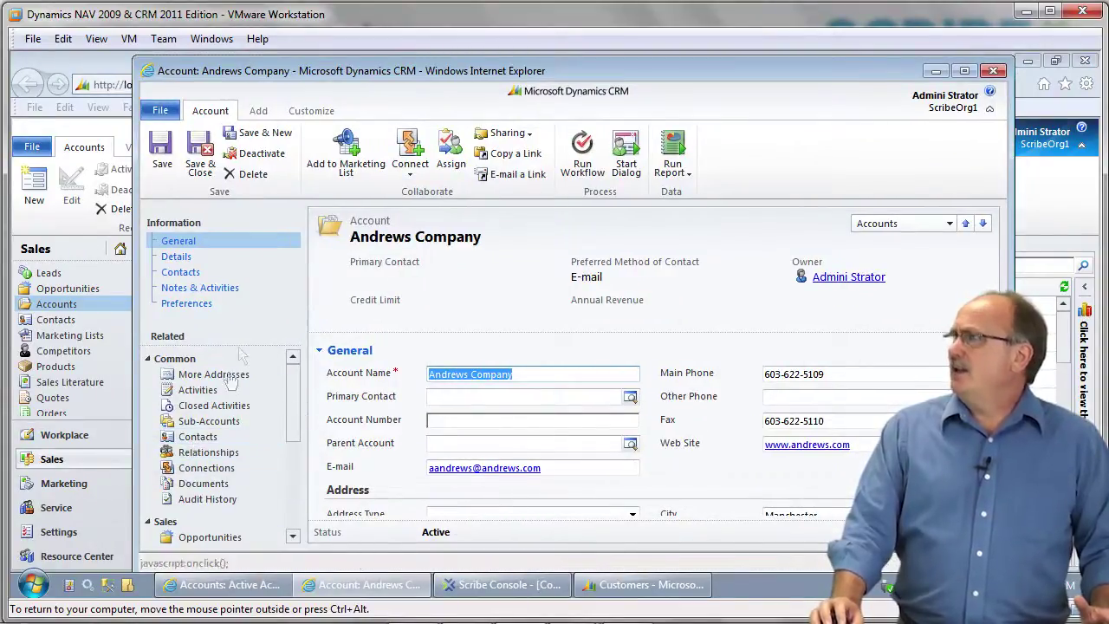
{"action": "scroll", "coordinate": [303, 445], "scroll_direction": "down", "scroll_amount": 3}
{"action": "left_click", "coordinate": [194, 451]}
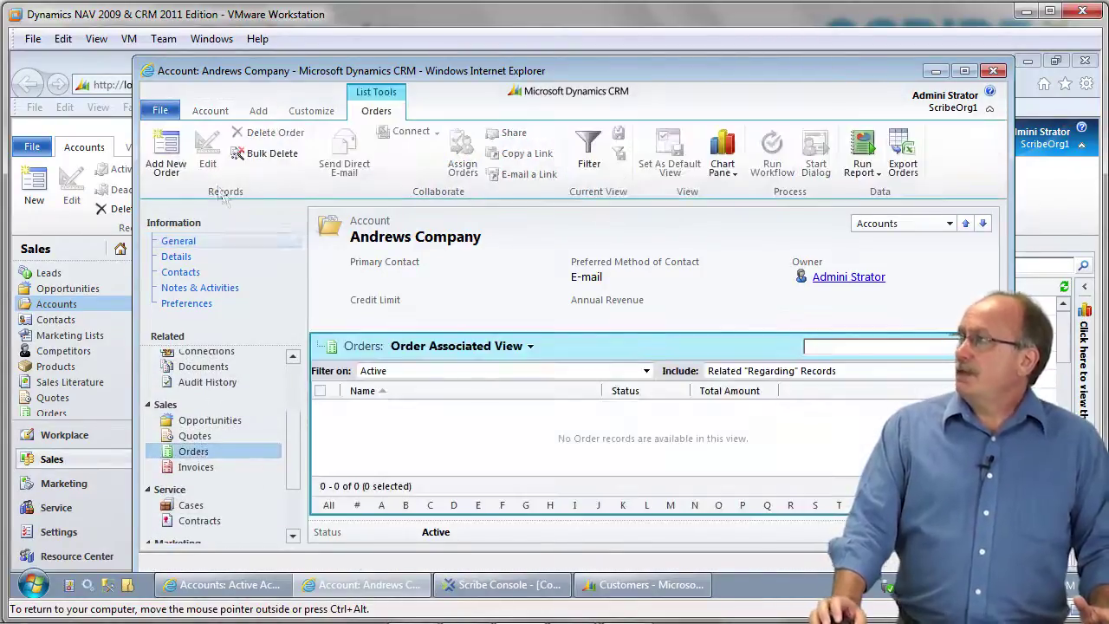
Add a new order for the account named OrderFromCRM with the RETAIL price list, leave Order ID blank, and save it
{"action": "left_click", "coordinate": [173, 154]}
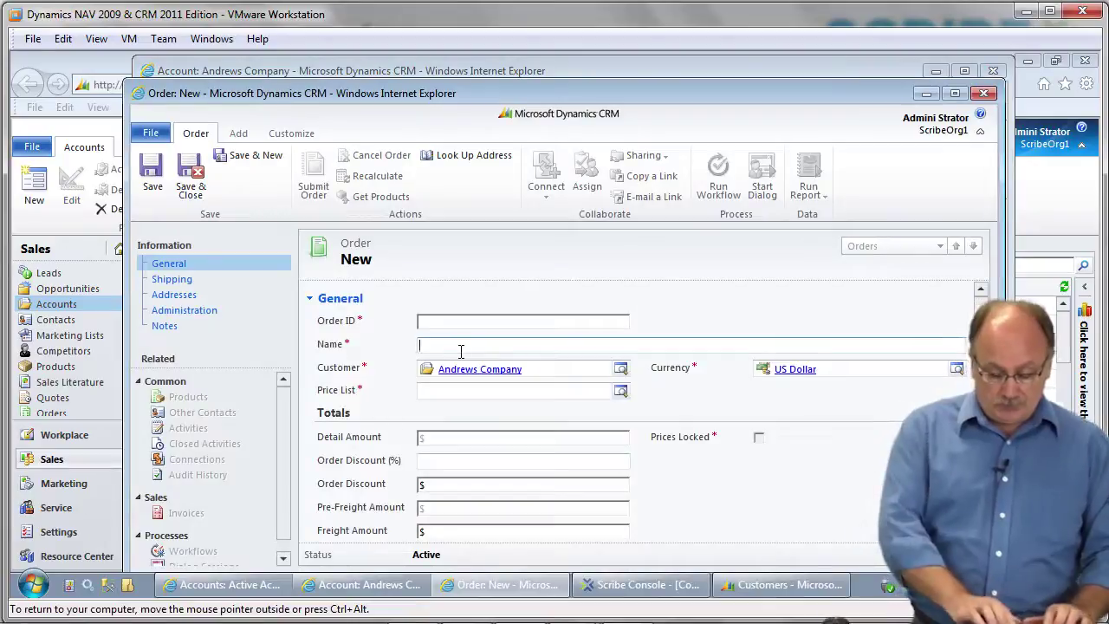
{"action": "type", "text": "OrderF"}
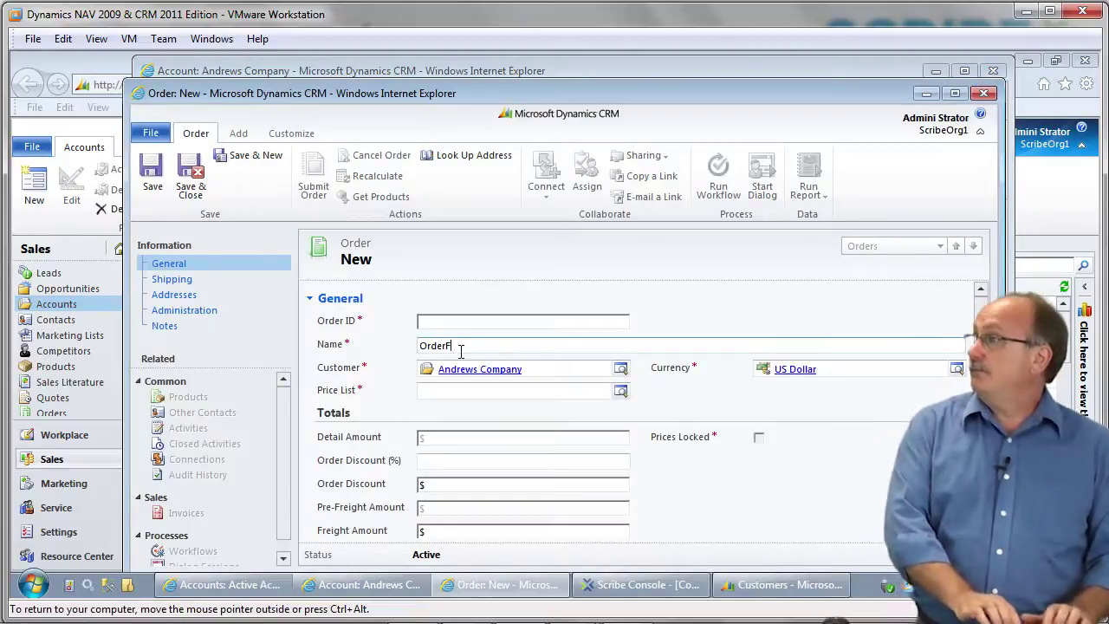
{"action": "type", "text": "romCRM"}
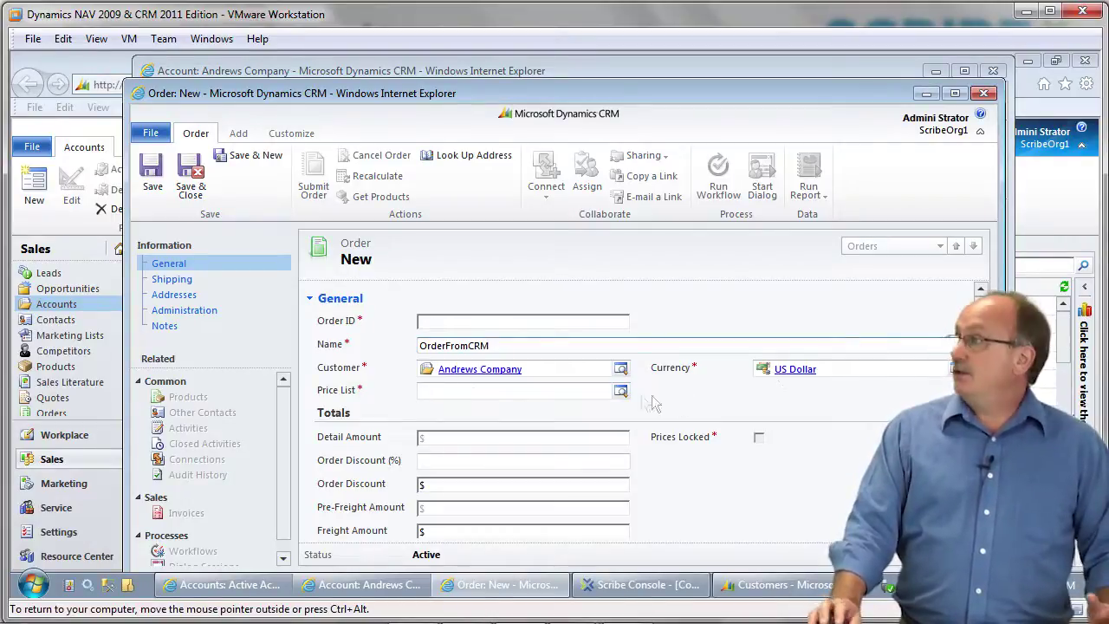
{"action": "left_click", "coordinate": [620, 392]}
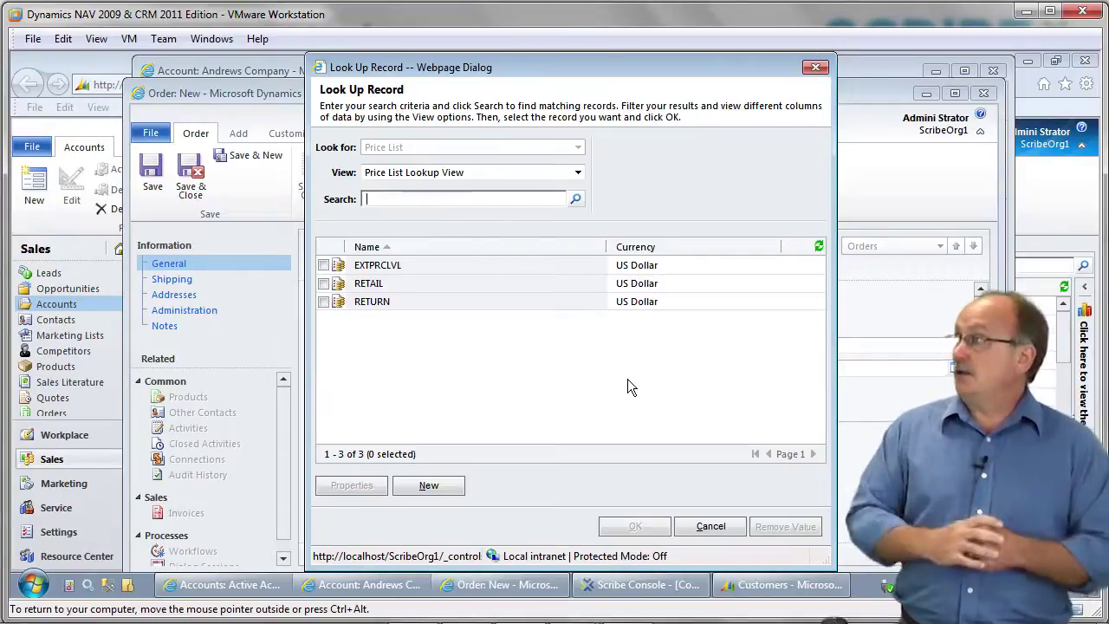
{"action": "double_click", "coordinate": [368, 283]}
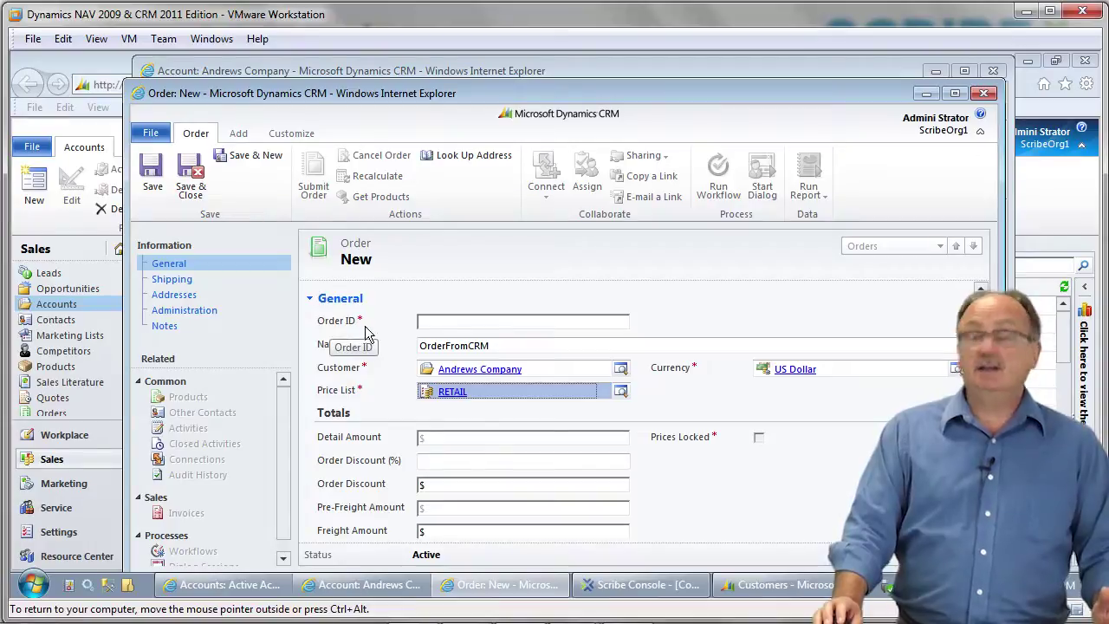
{"action": "left_click", "coordinate": [472, 325]}
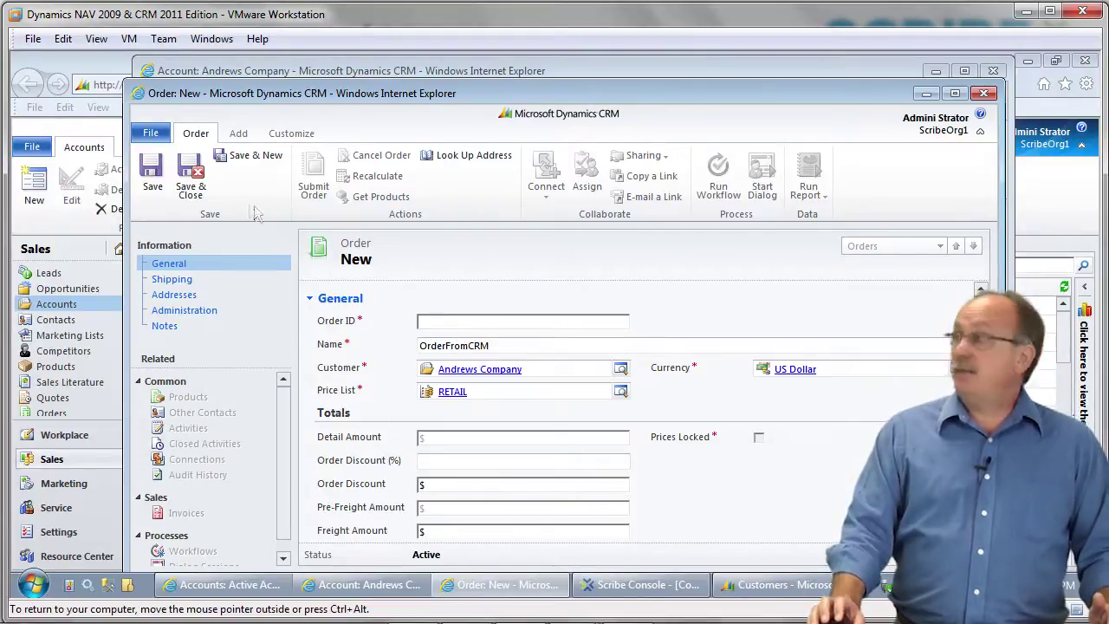
{"action": "left_click", "coordinate": [154, 175]}
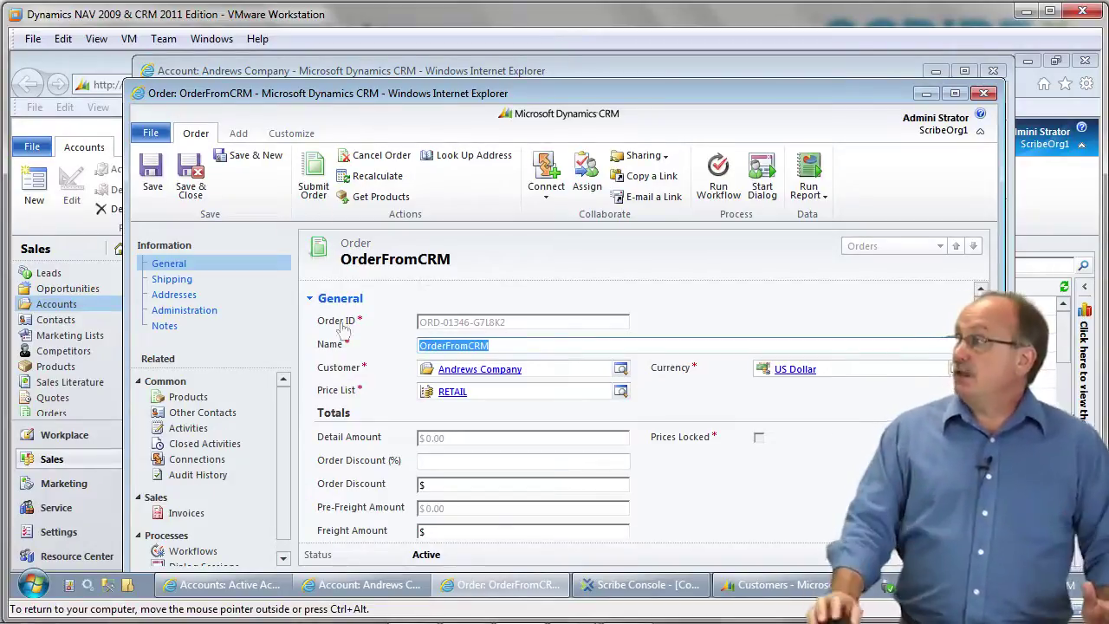
Add the existing product 15" 1501 FP Flat Panel to the order with unit PCS and quantity 1, then save and close the order product
{"action": "left_click", "coordinate": [176, 398]}
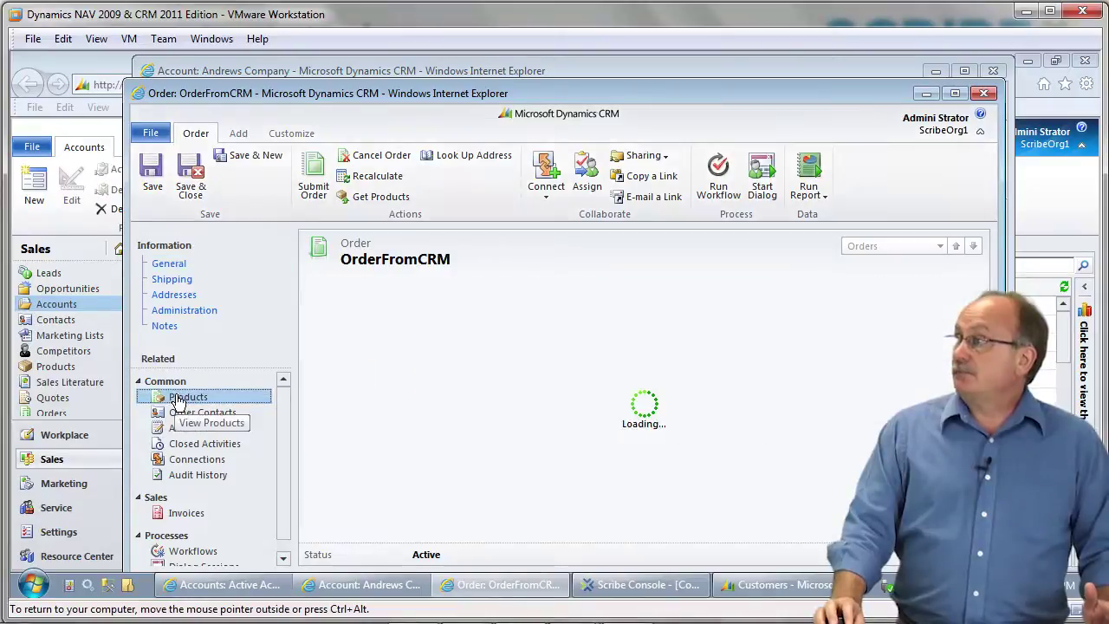
{"action": "left_click", "coordinate": [166, 178]}
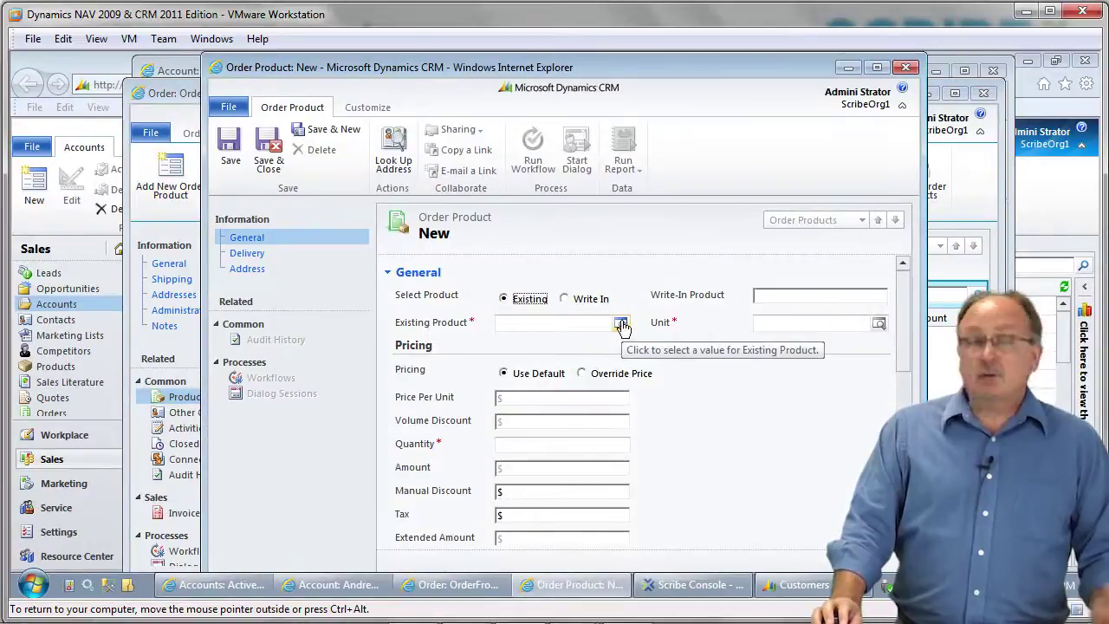
{"action": "left_click", "coordinate": [621, 323]}
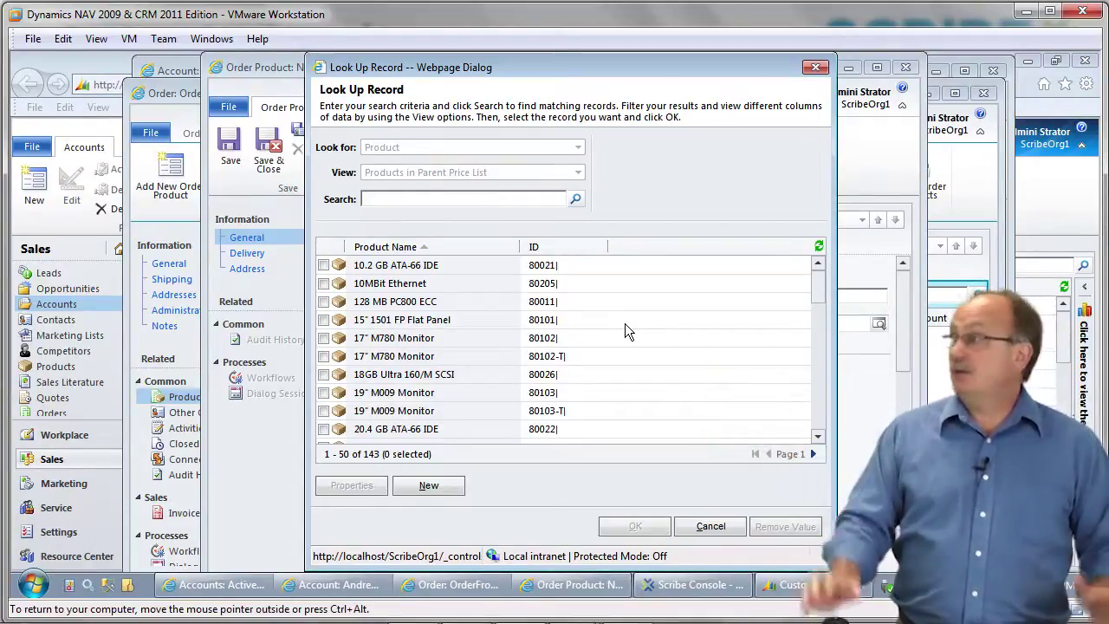
{"action": "left_click", "coordinate": [403, 320]}
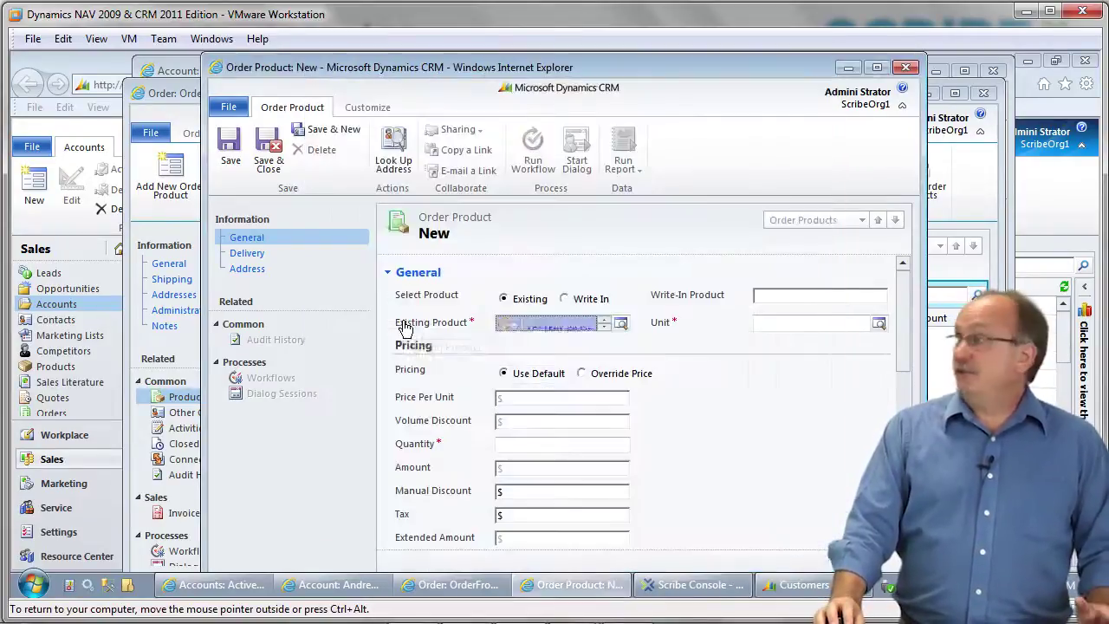
{"action": "left_click", "coordinate": [879, 324]}
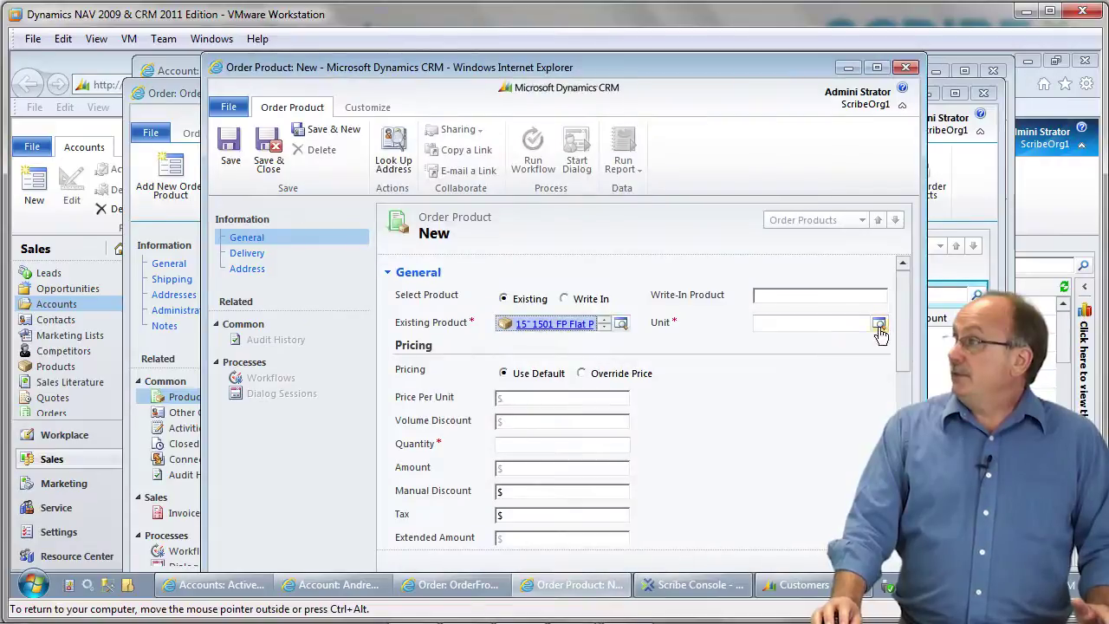
{"action": "left_click", "coordinate": [362, 159]}
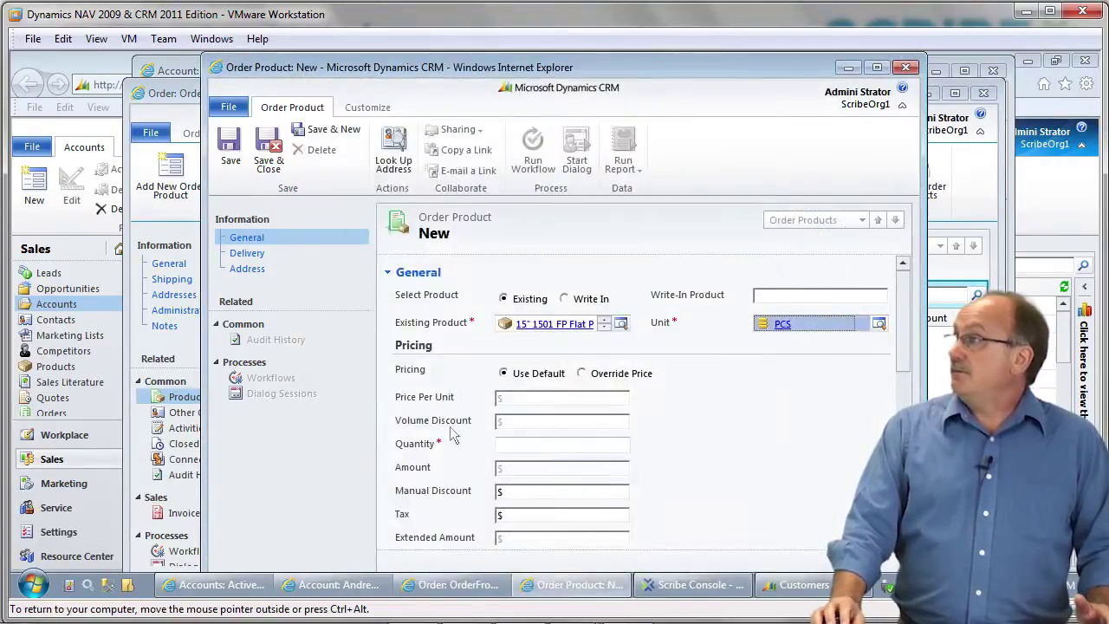
{"action": "left_click", "coordinate": [513, 447]}
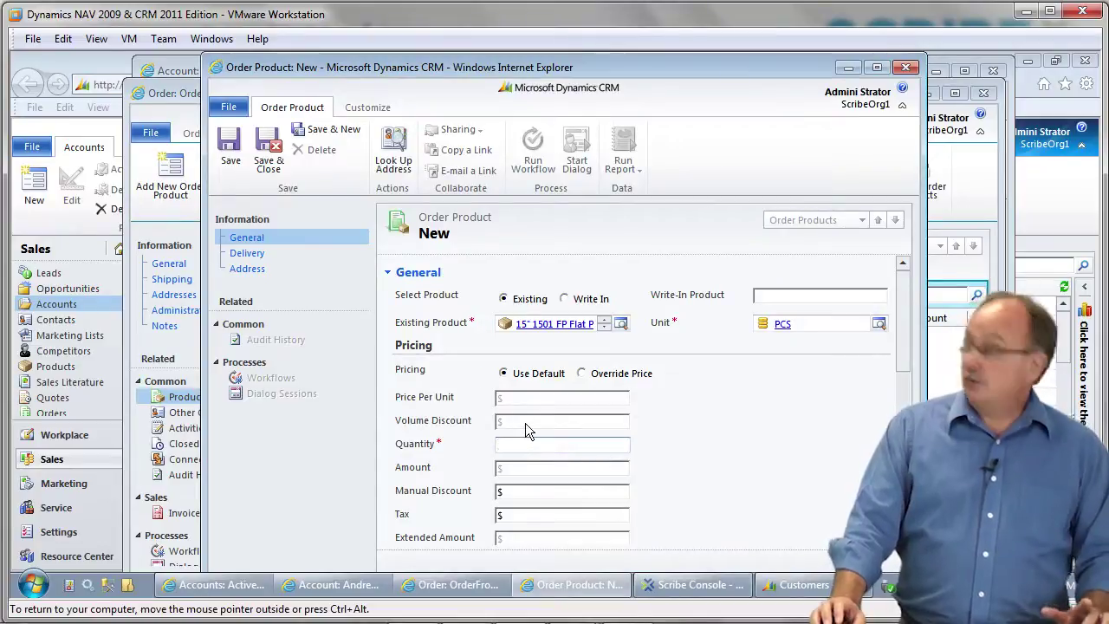
{"action": "type", "text": "1"}
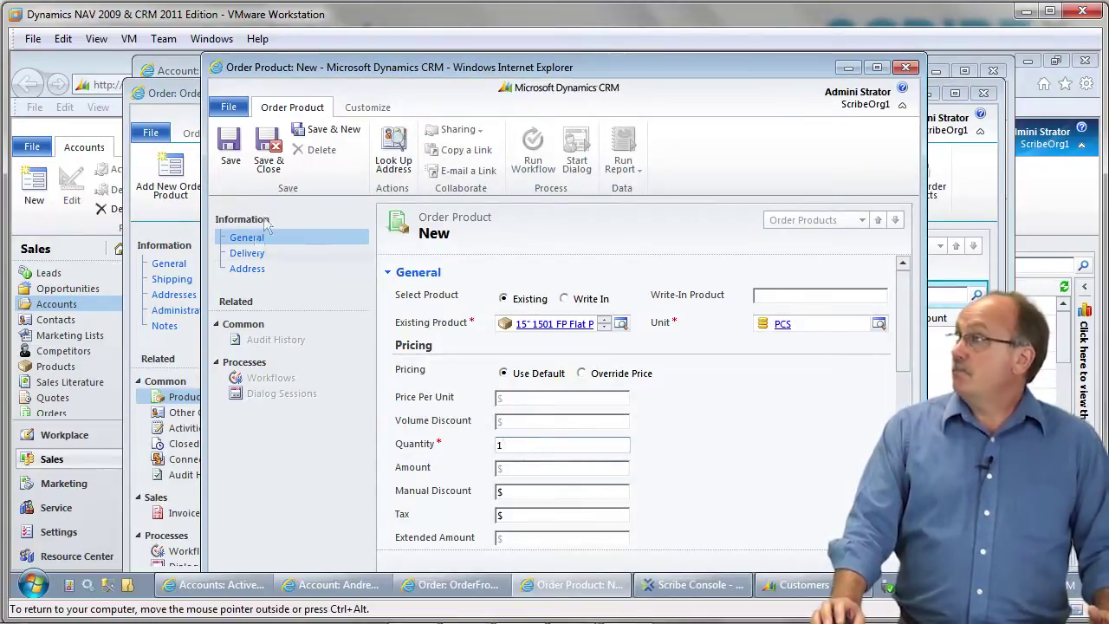
{"action": "left_click", "coordinate": [269, 154]}
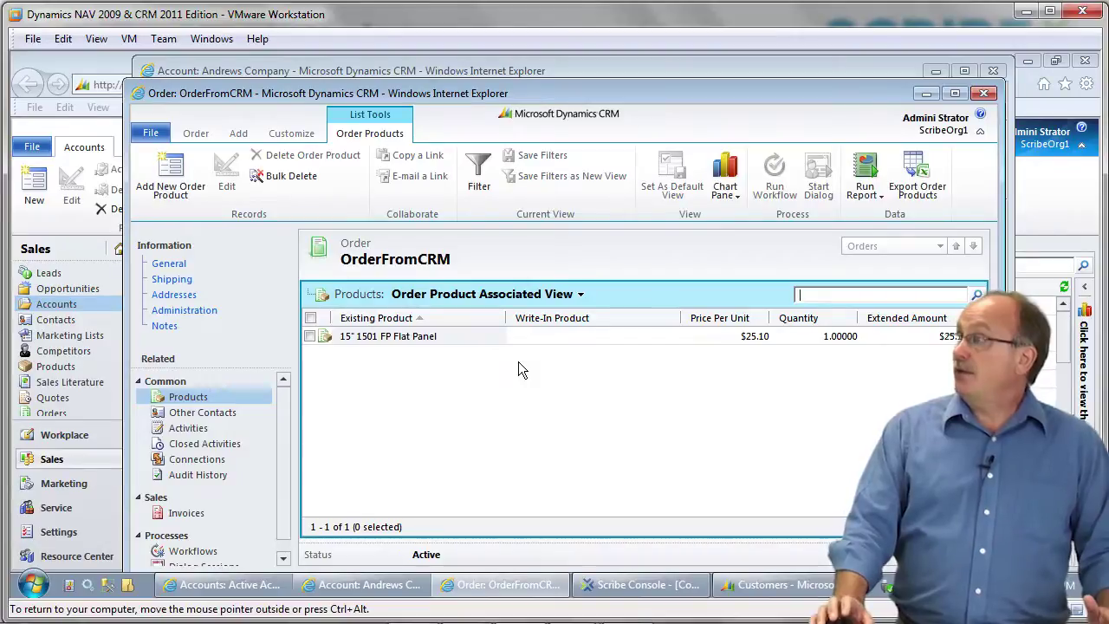
Submit the OrderFromCRM order from its general details and close the order window
{"action": "left_click", "coordinate": [168, 263]}
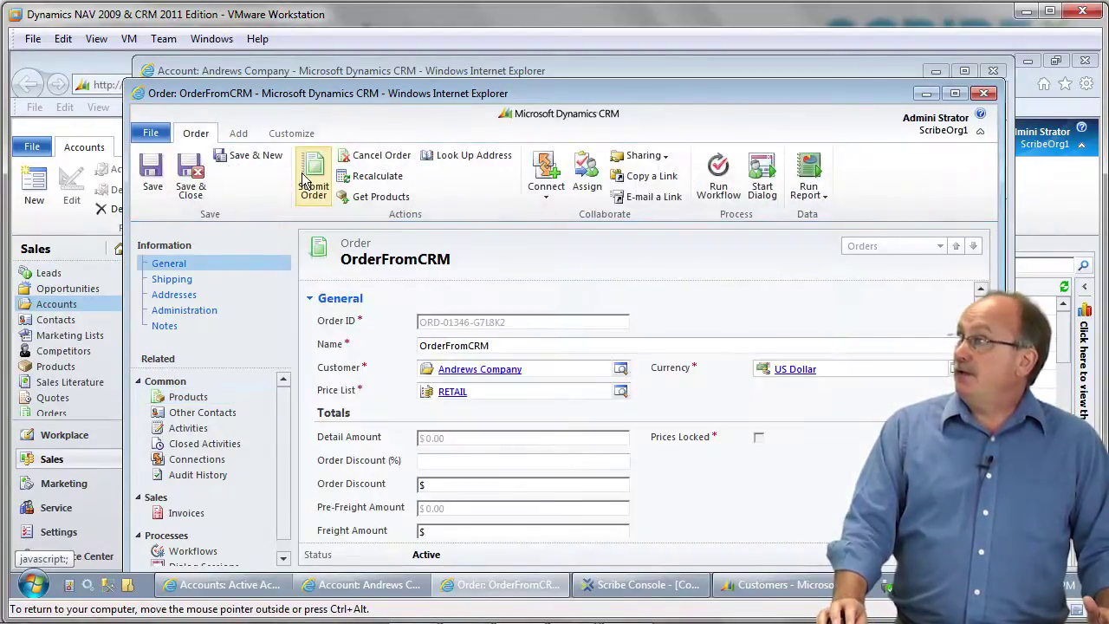
{"action": "left_click", "coordinate": [310, 177]}
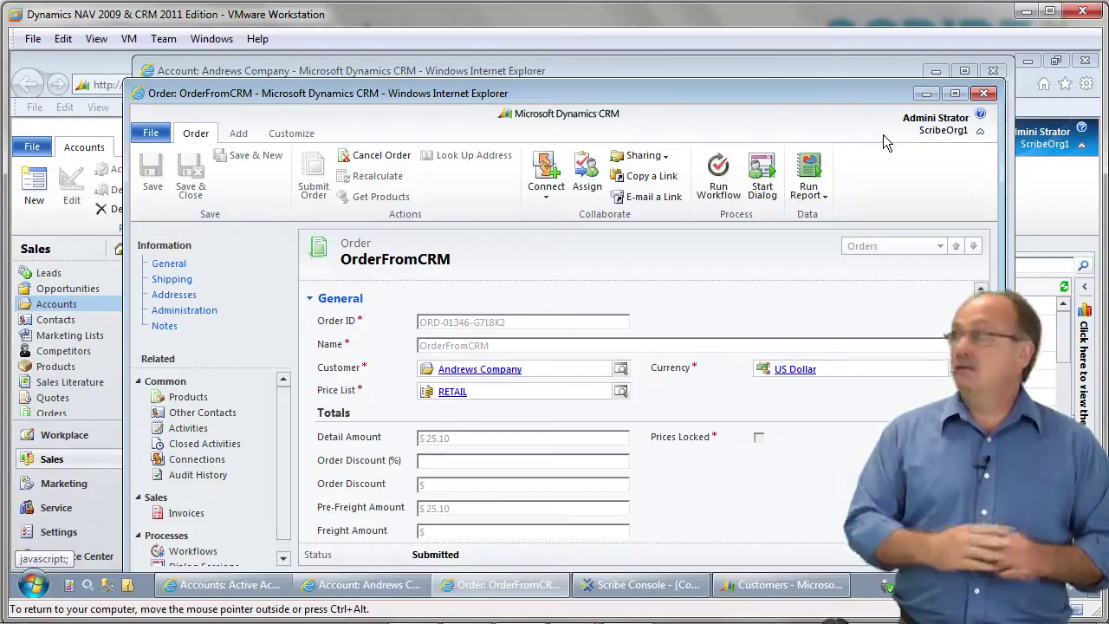
{"action": "left_click", "coordinate": [983, 93]}
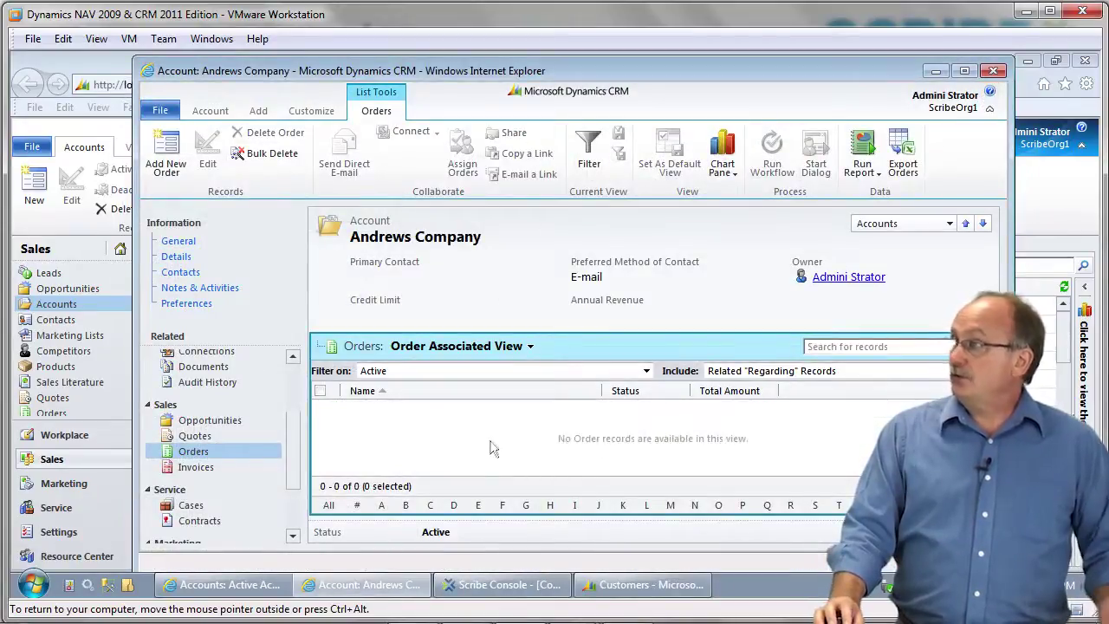
Filter the account's orders on Submitted, check the order's status and total, and close the account record
{"action": "left_click", "coordinate": [647, 370]}
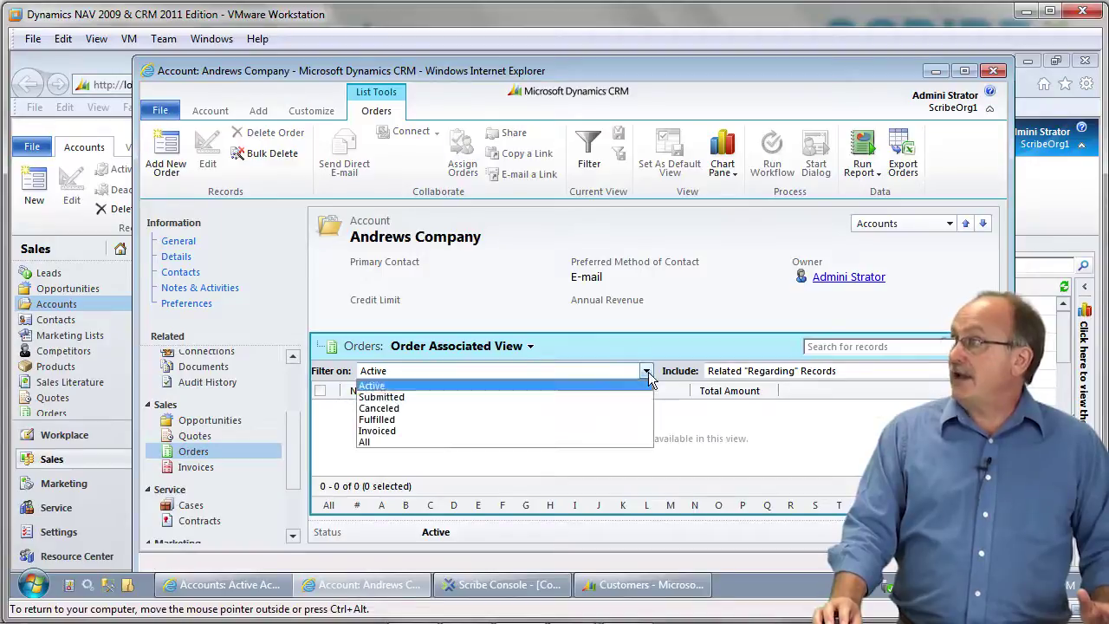
{"action": "left_click", "coordinate": [515, 397]}
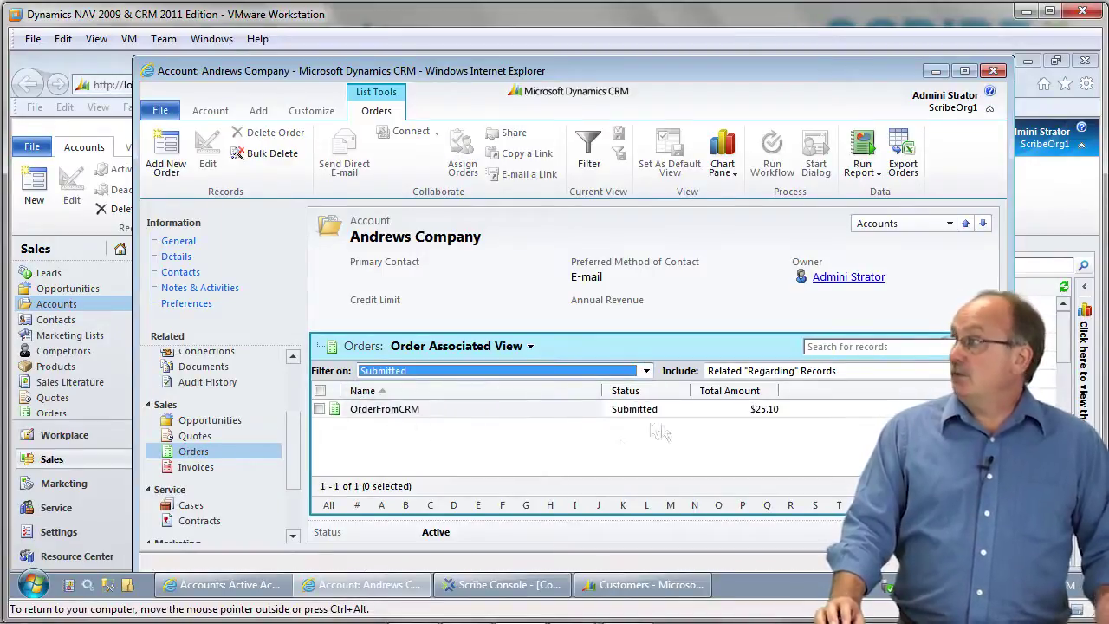
{"action": "left_click", "coordinate": [992, 71]}
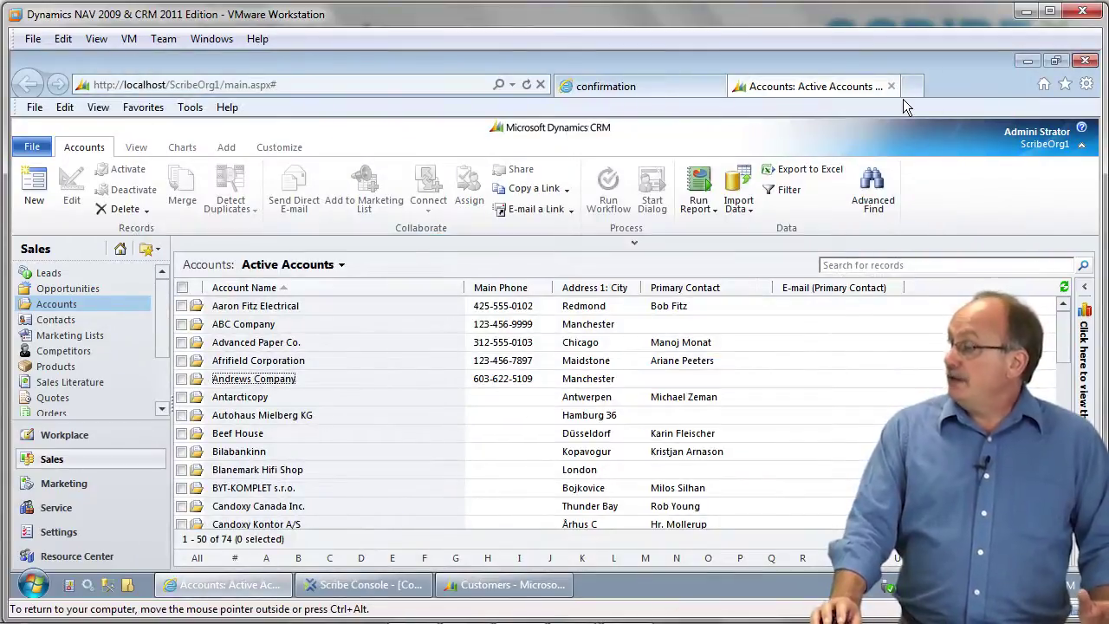
Switch to Dynamics NAV and open the customer card for Andrews Company
{"action": "left_click", "coordinate": [474, 587]}
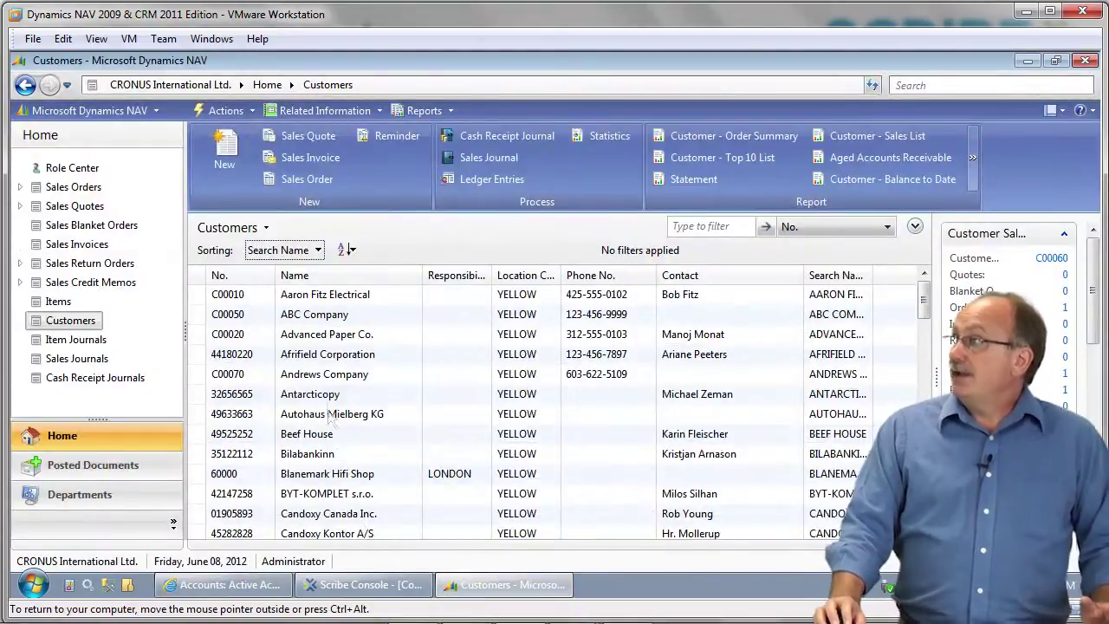
{"action": "left_click", "coordinate": [305, 382]}
{"action": "double_click", "coordinate": [305, 382]}
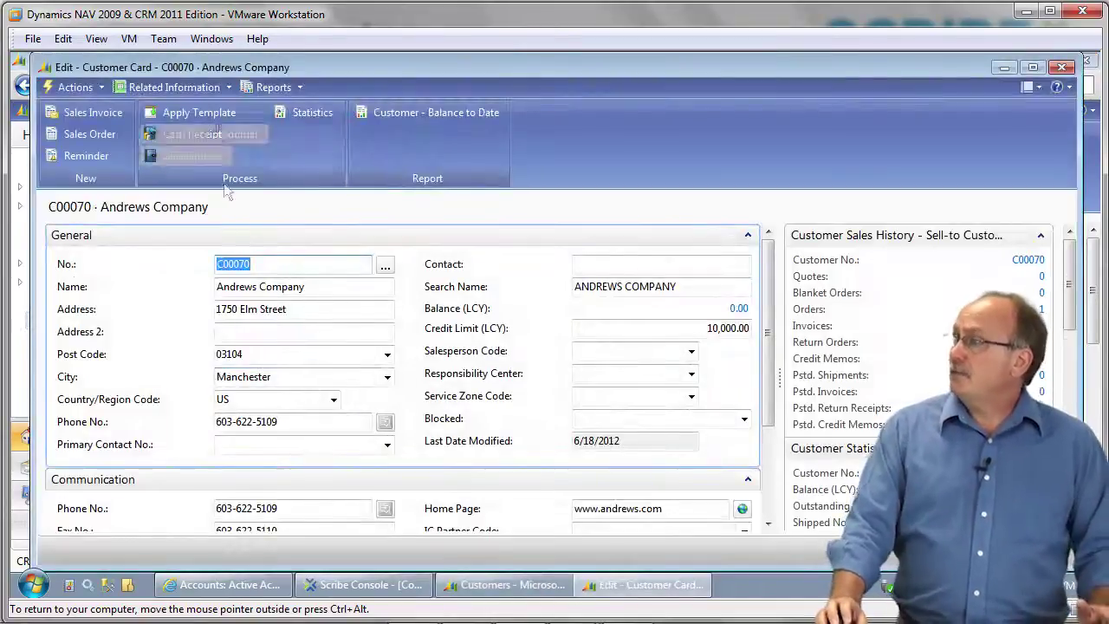
Open the customer's related sales orders, then open the Andrews Company order and examine its general details and lines
{"action": "left_click", "coordinate": [229, 89]}
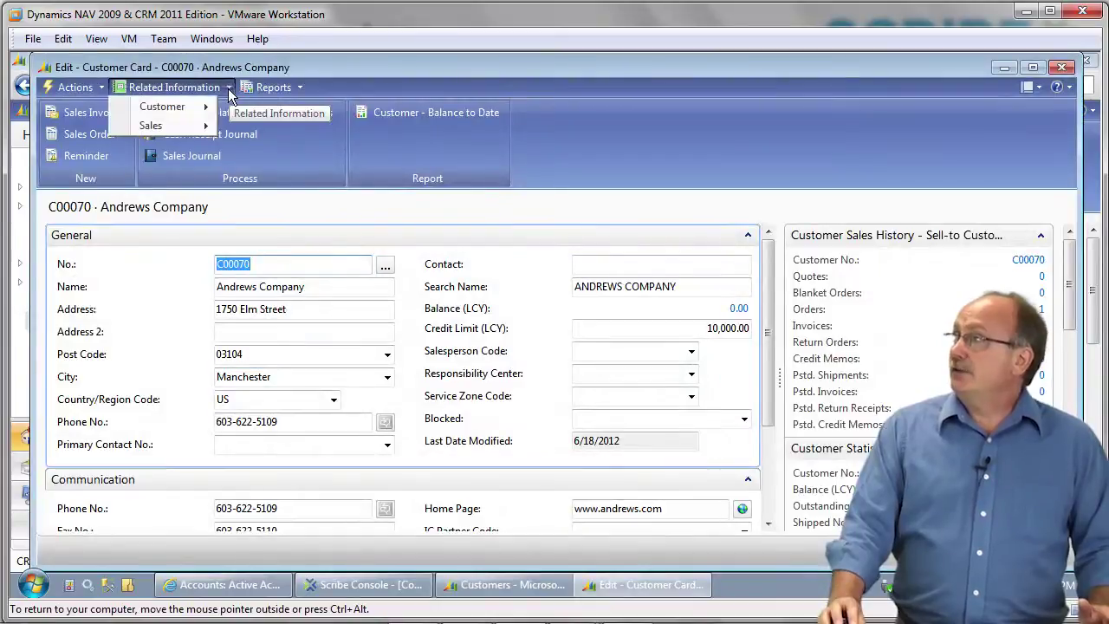
{"action": "mouse_move", "coordinate": [195, 112]}
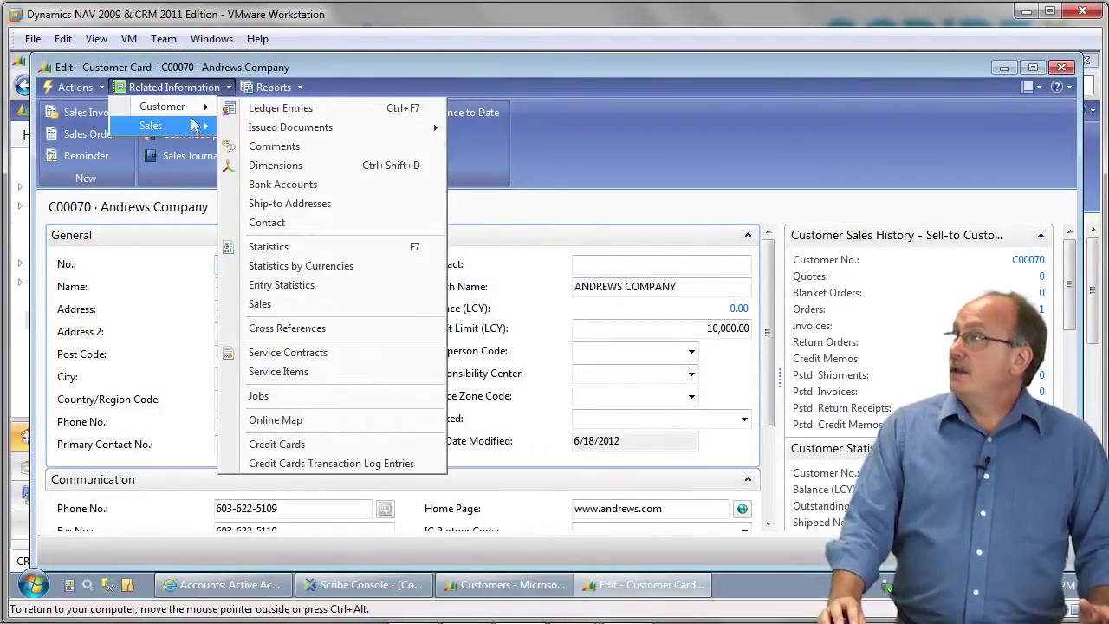
{"action": "left_click", "coordinate": [269, 265]}
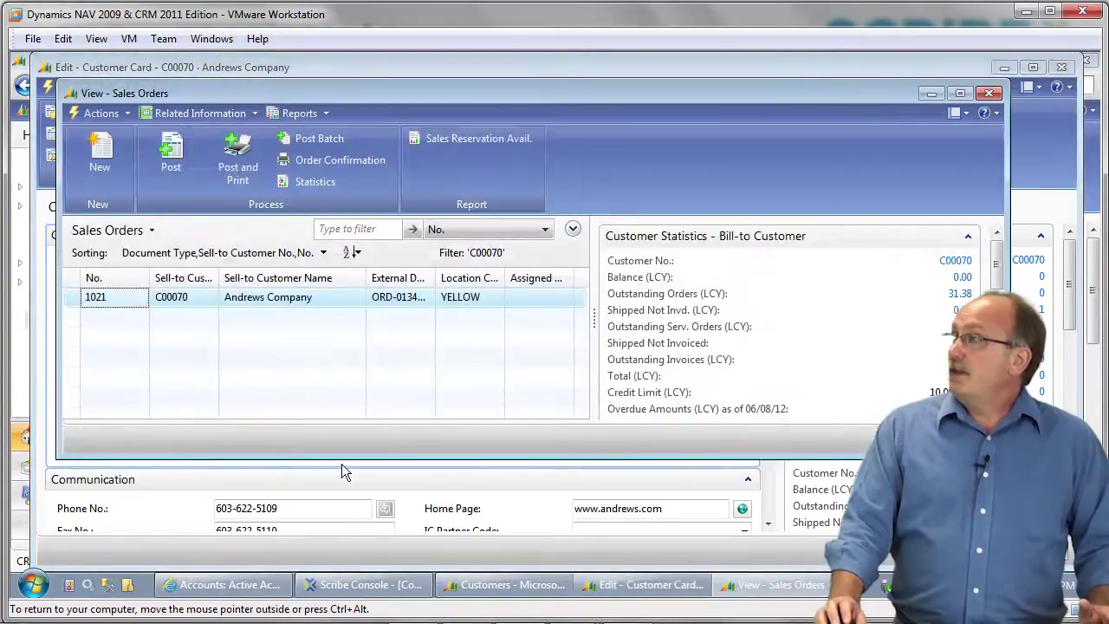
{"action": "double_click", "coordinate": [295, 299]}
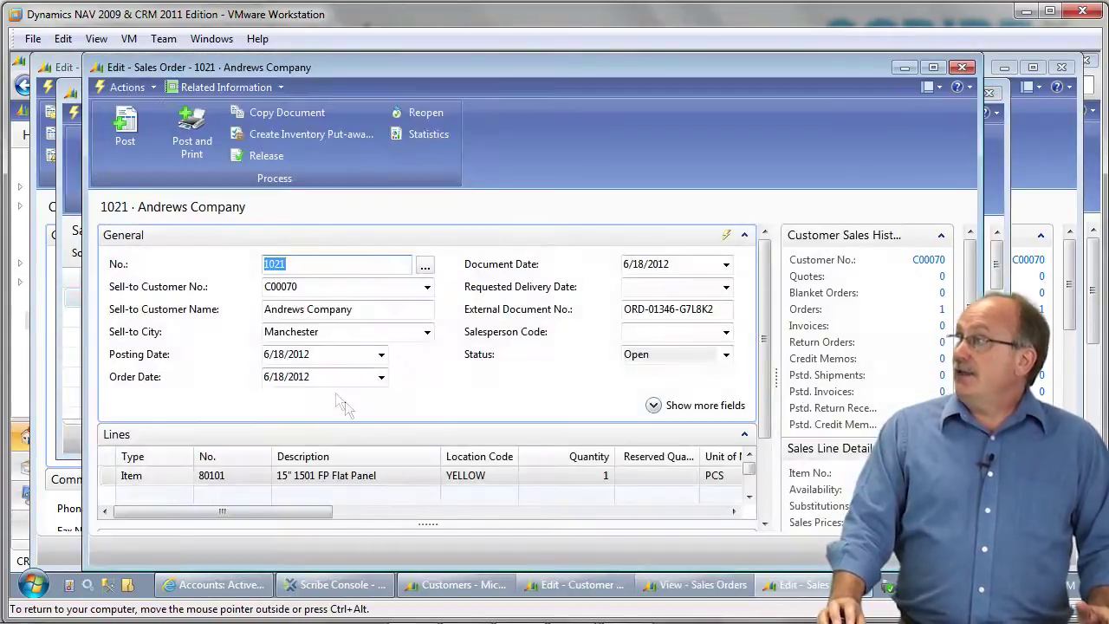
{"action": "left_click_drag", "start_coordinate": [676, 62], "coordinate": [624, 60]}
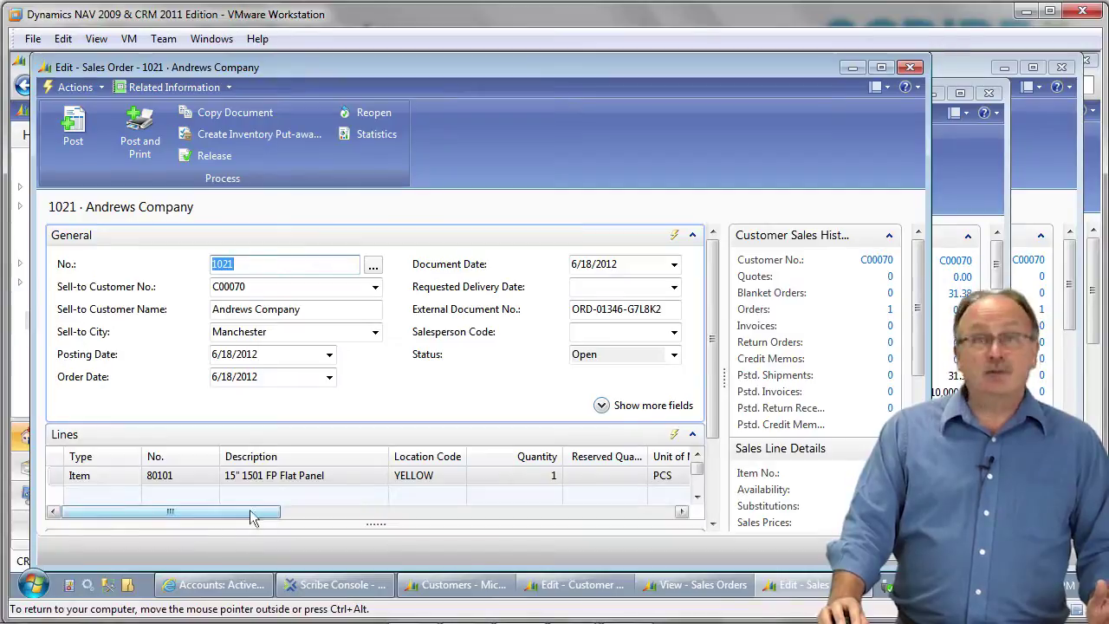
{"action": "left_click_drag", "start_coordinate": [257, 517], "coordinate": [213, 526]}
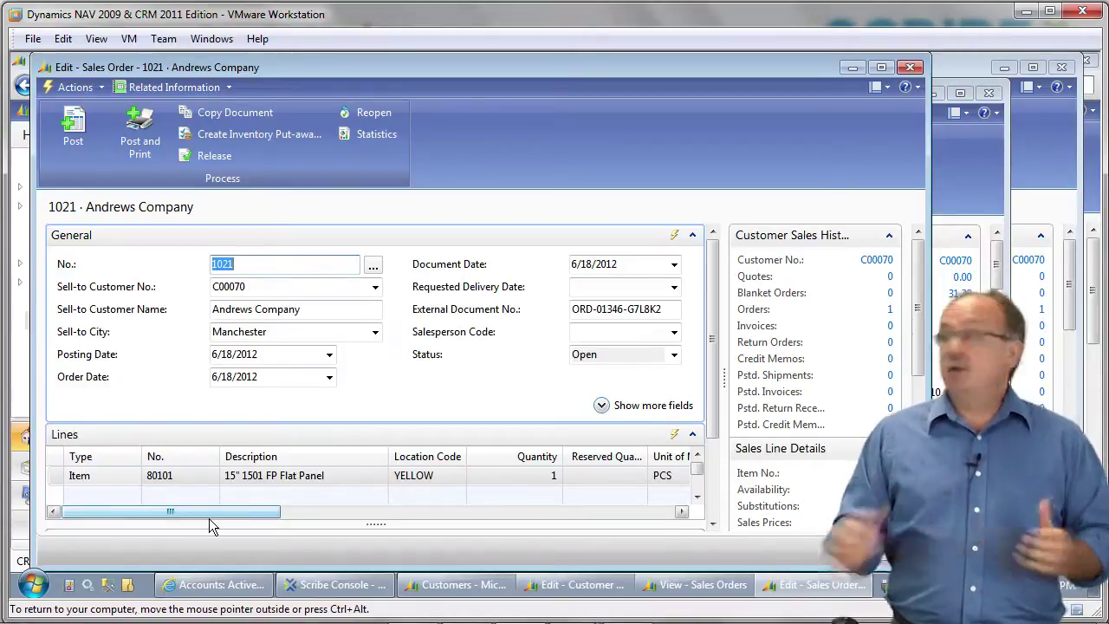
Post the sales order with the Ship and Invoice option, then close the sales orders list and the customer card
{"action": "left_click", "coordinate": [77, 141]}
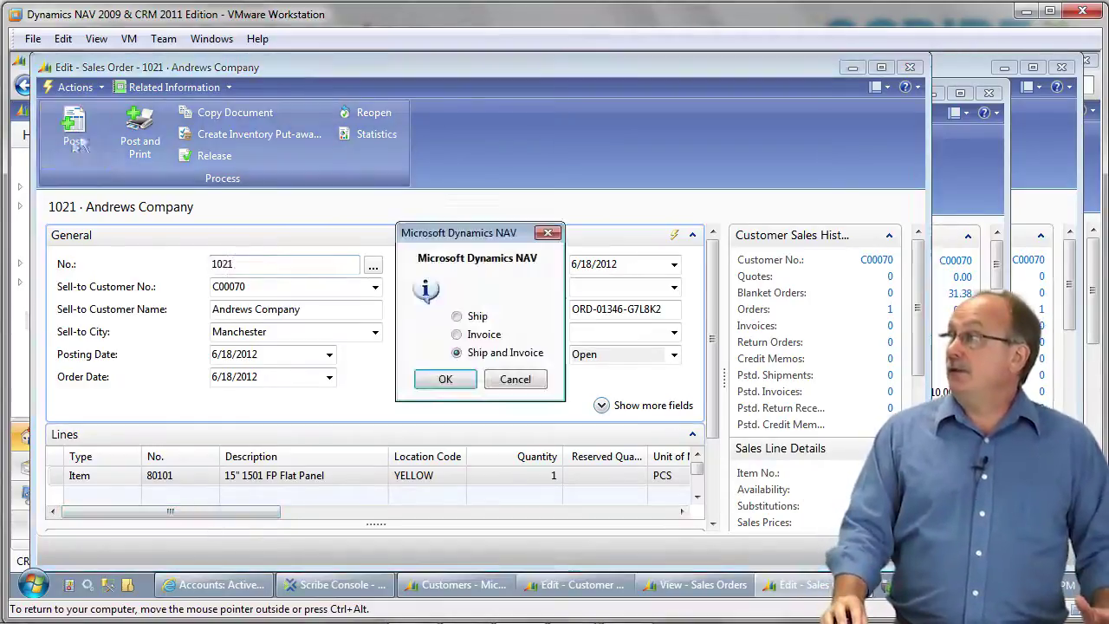
{"action": "left_click", "coordinate": [445, 381]}
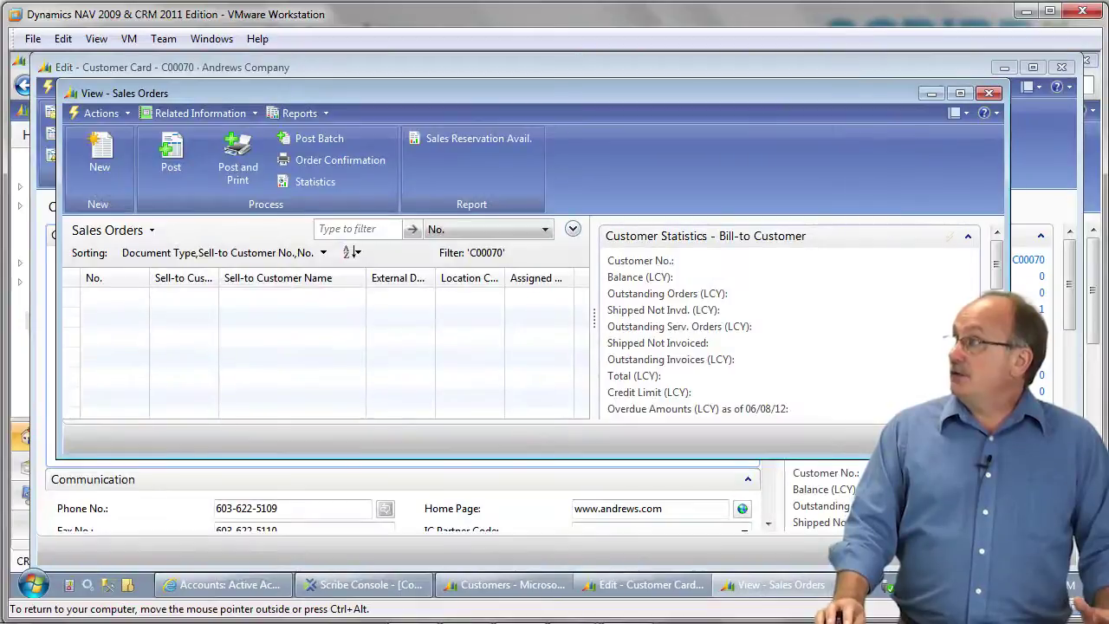
{"action": "key", "text": "Escape"}
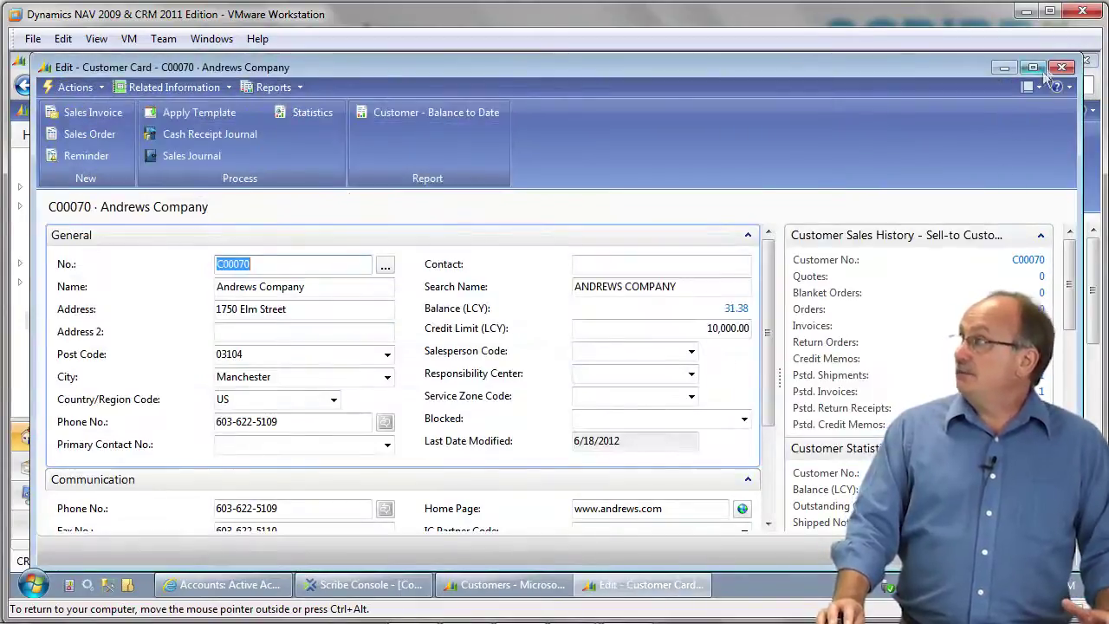
{"action": "left_click", "coordinate": [1061, 67]}
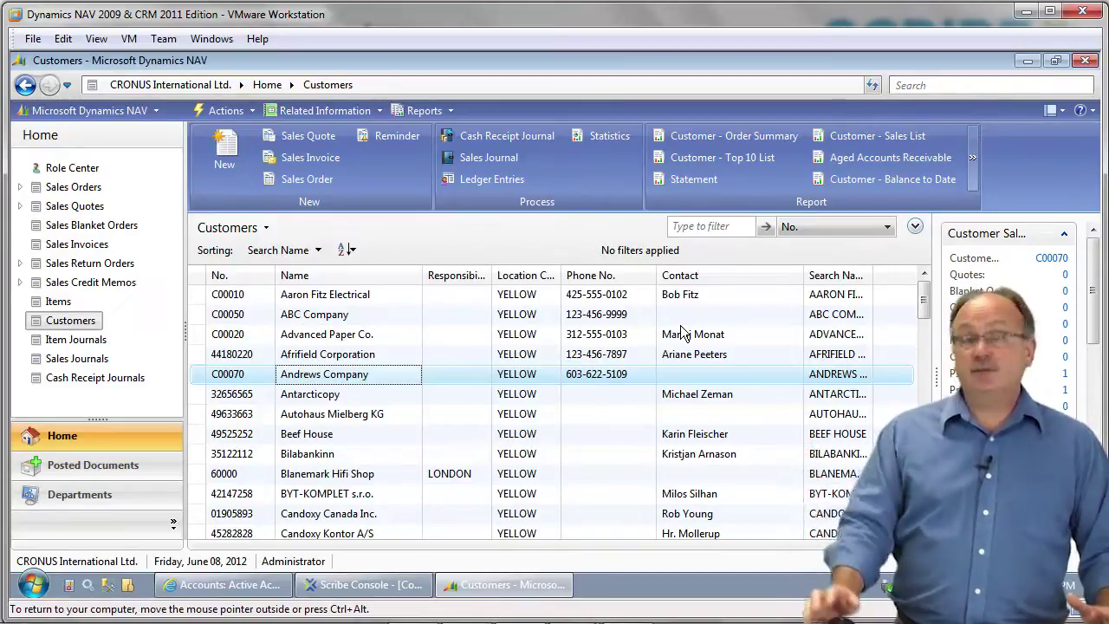
Return to Dynamics CRM, open the Andrews Company account, and check its related invoices
{"action": "left_click", "coordinate": [1022, 61]}
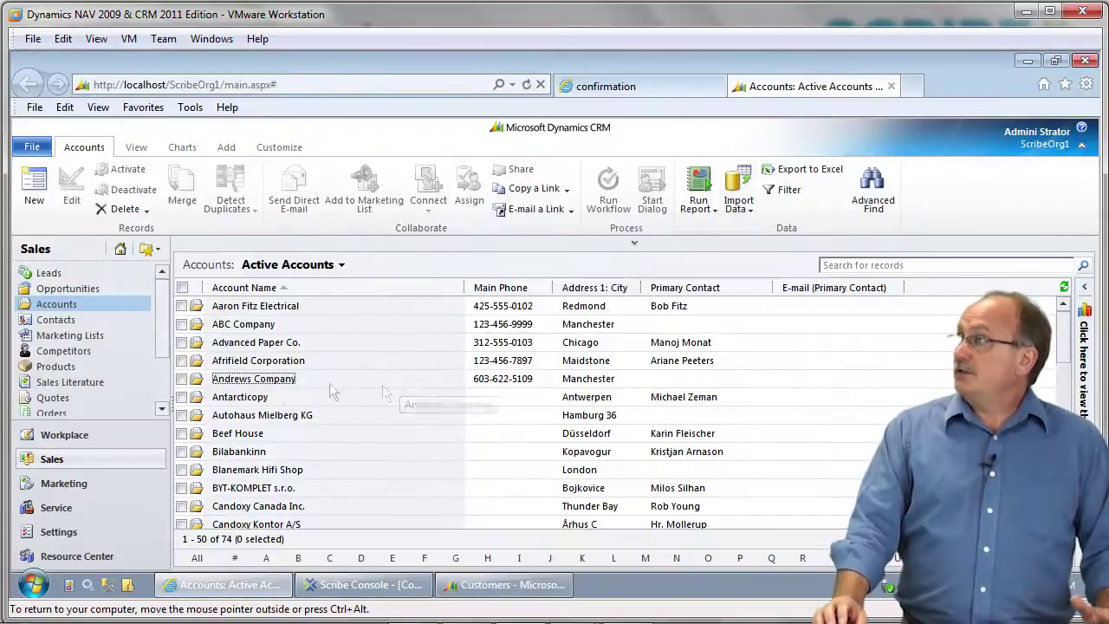
{"action": "left_click", "coordinate": [275, 383]}
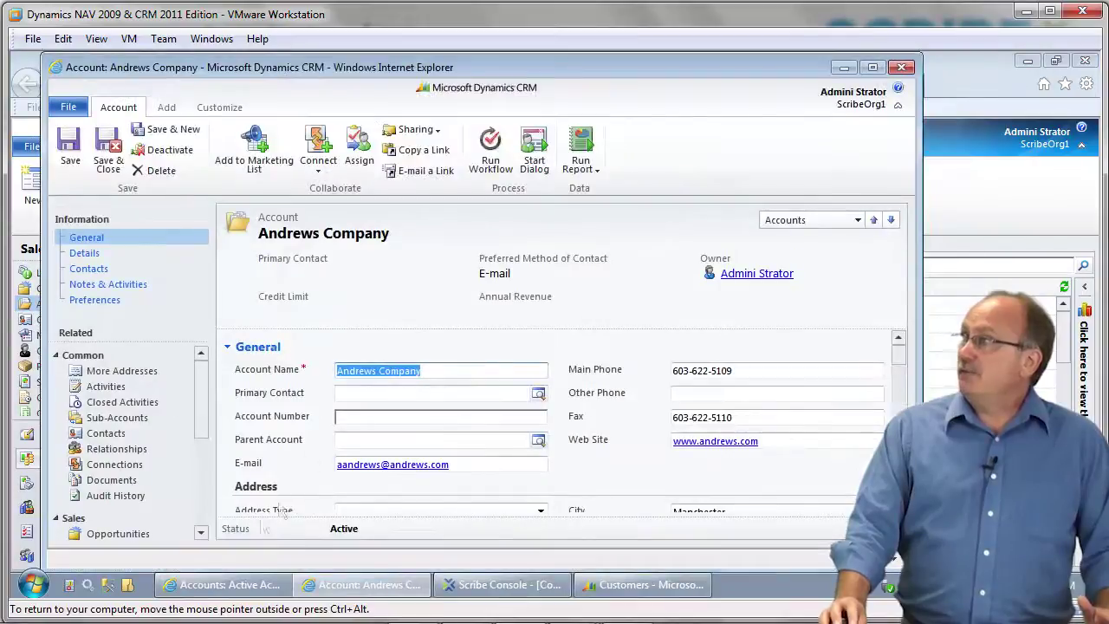
{"action": "scroll", "coordinate": [199, 472], "scroll_direction": "down", "scroll_amount": 3}
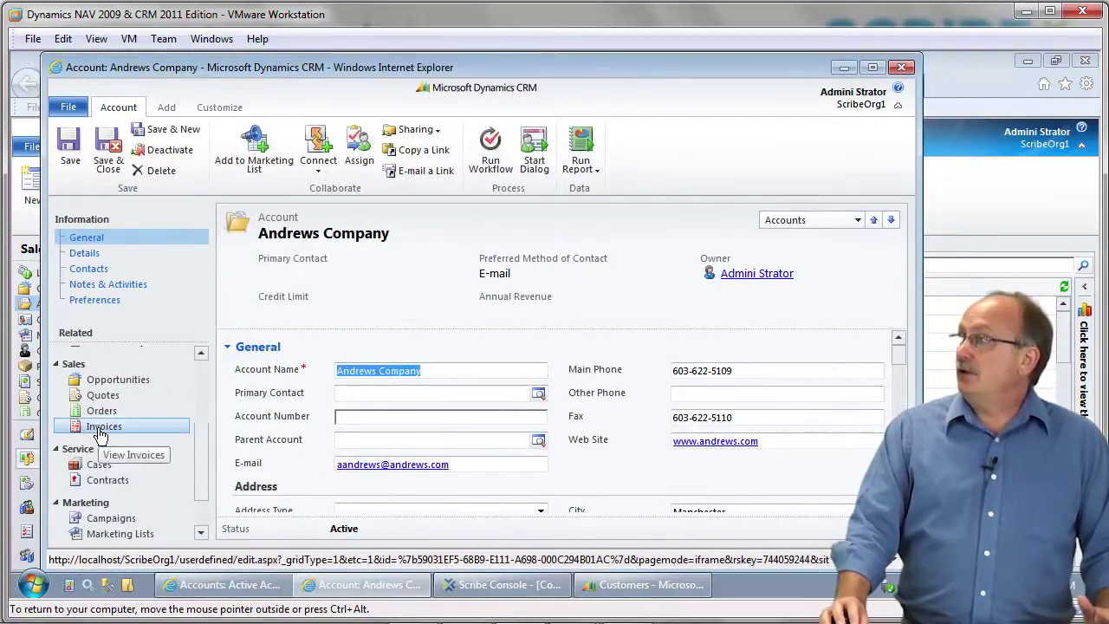
{"action": "left_click", "coordinate": [102, 430]}
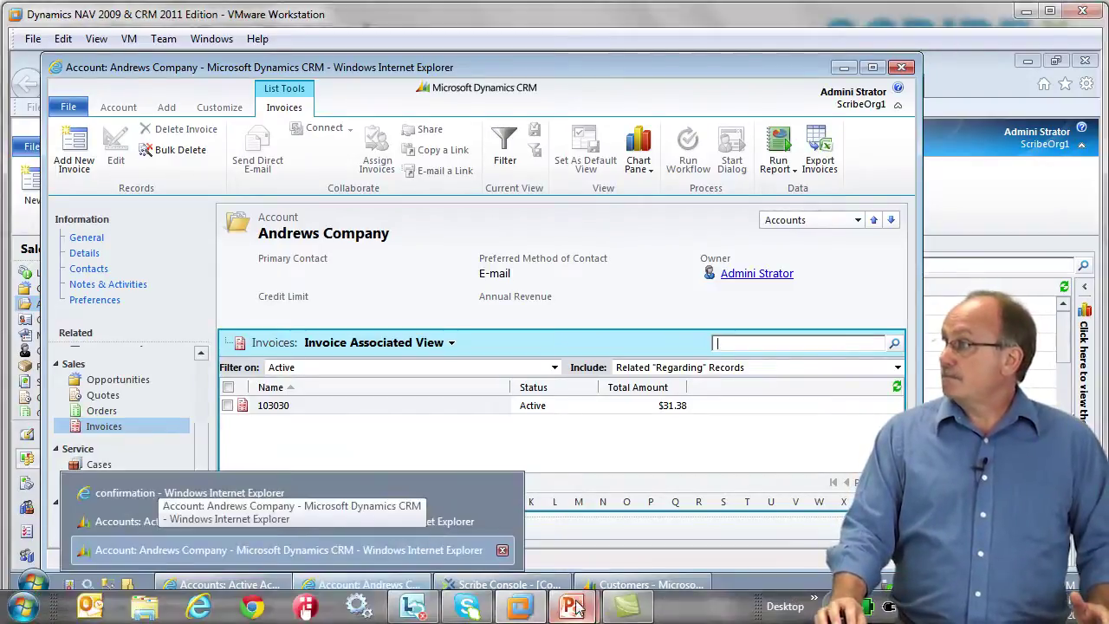
Switch to the PowerPoint slide show and advance to the Scribe Insight Adaptability slide
{"action": "mouse_move", "coordinate": [571, 606]}
{"action": "left_click", "coordinate": [651, 542]}
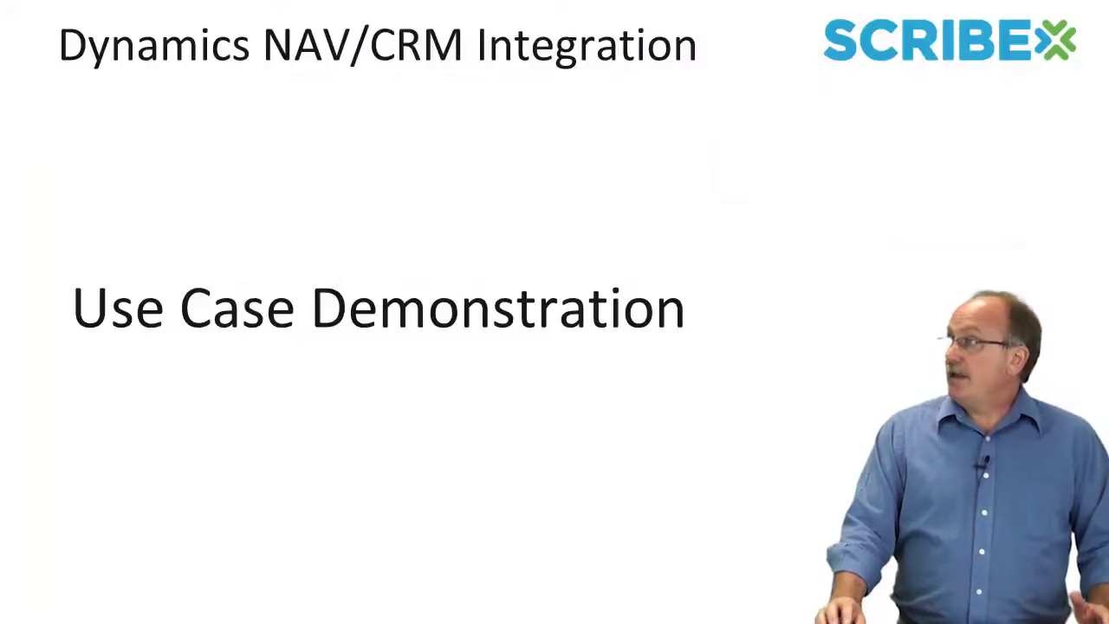
{"action": "key", "text": "Right"}
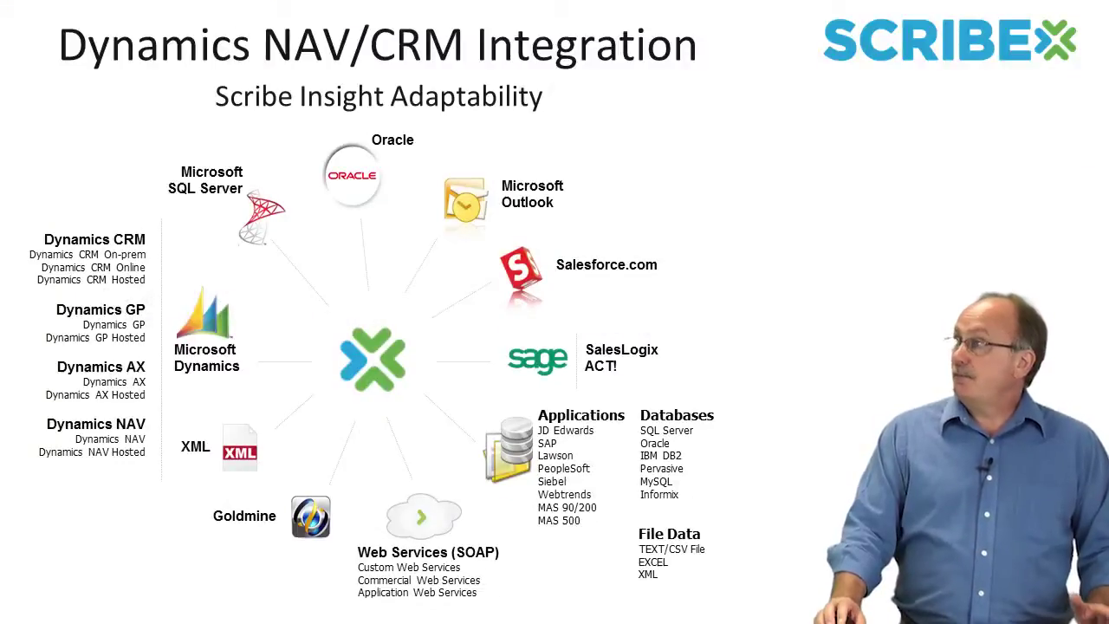